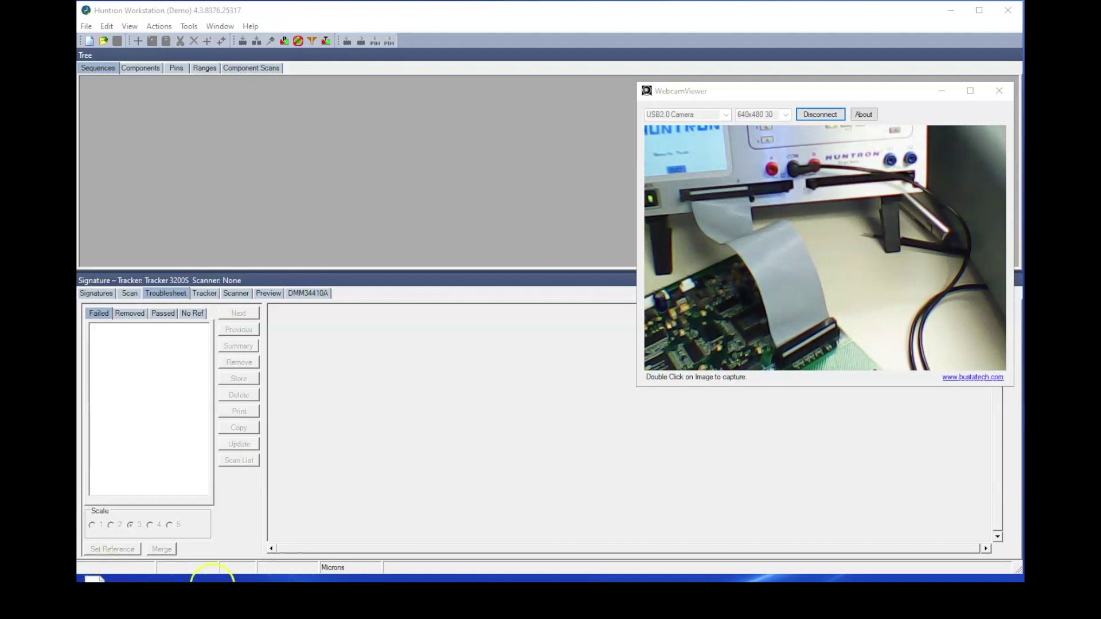
Create a new board named 'Video card' and save it as Video card.hwdb
{"action": "left_click", "coordinate": [470, 438]}
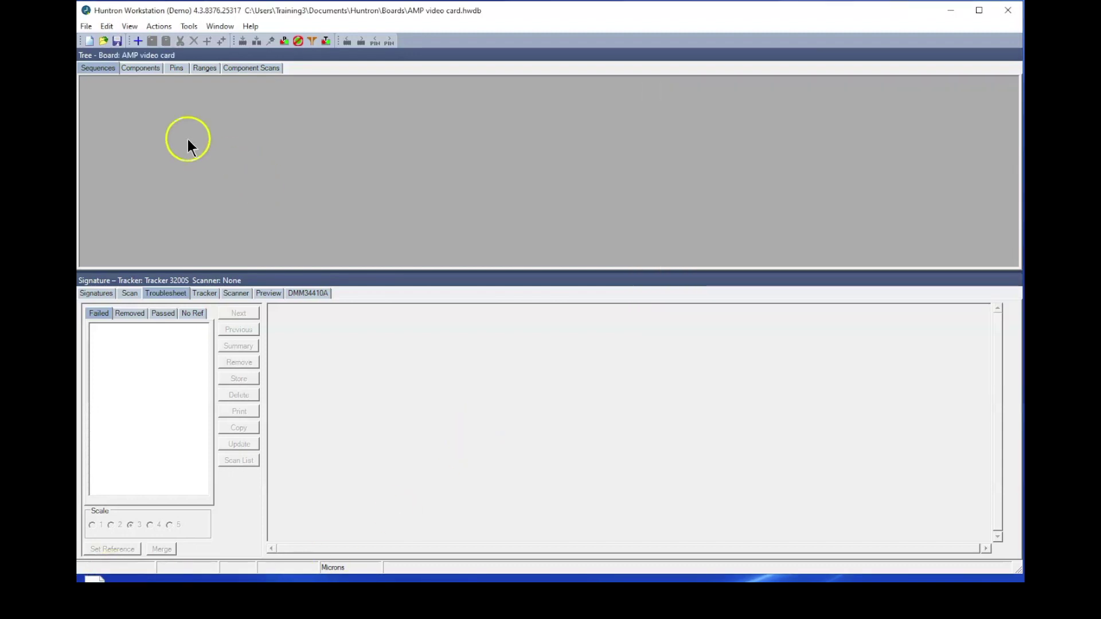
{"action": "left_click", "coordinate": [89, 40]}
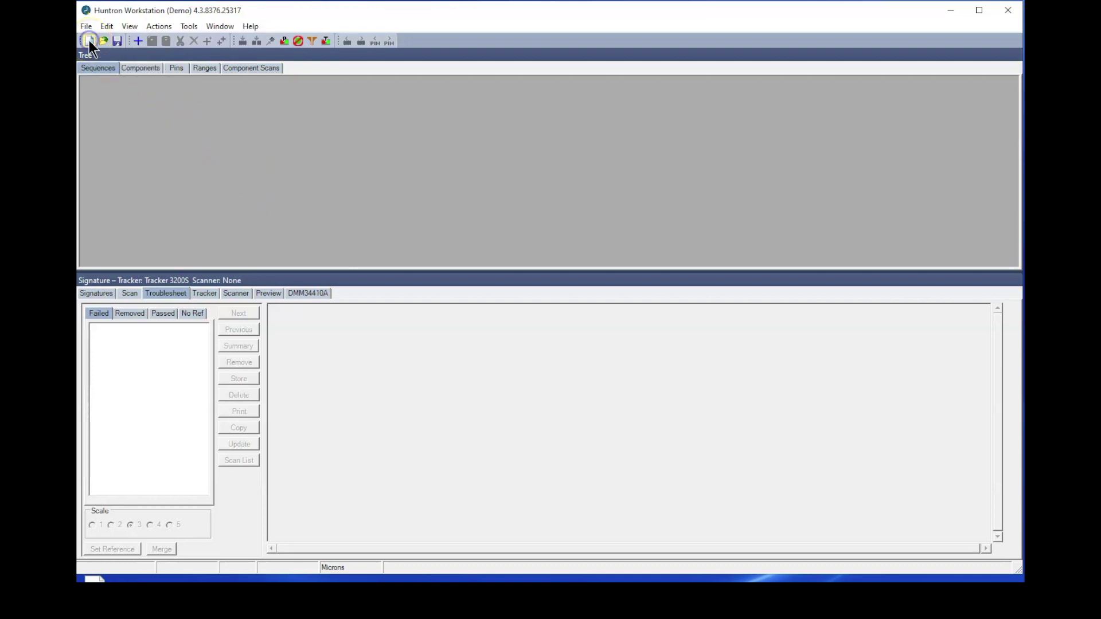
{"action": "left_click_drag", "start_coordinate": [102, 38], "coordinate": [252, 79]}
{"action": "left_click", "coordinate": [284, 102]}
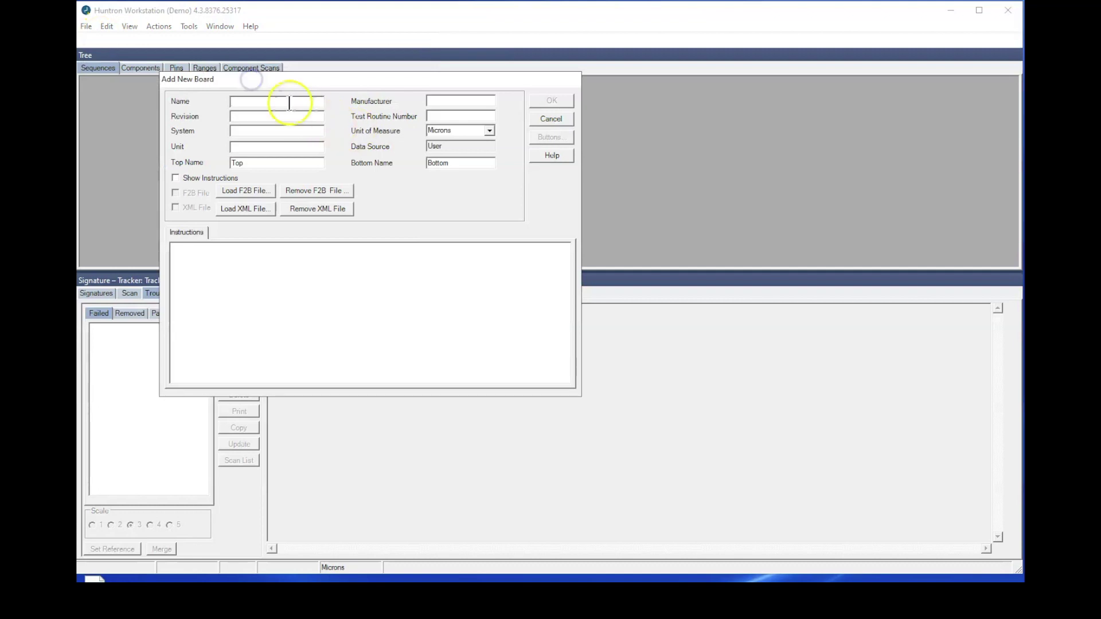
{"action": "type", "text": "V"}
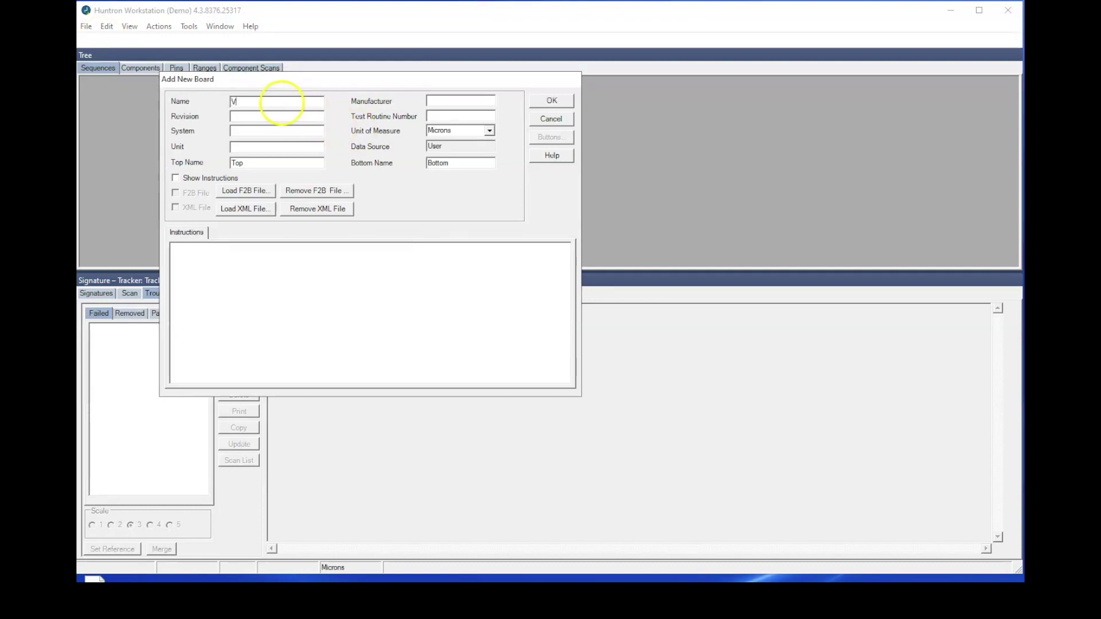
{"action": "type", "text": "ideo card"}
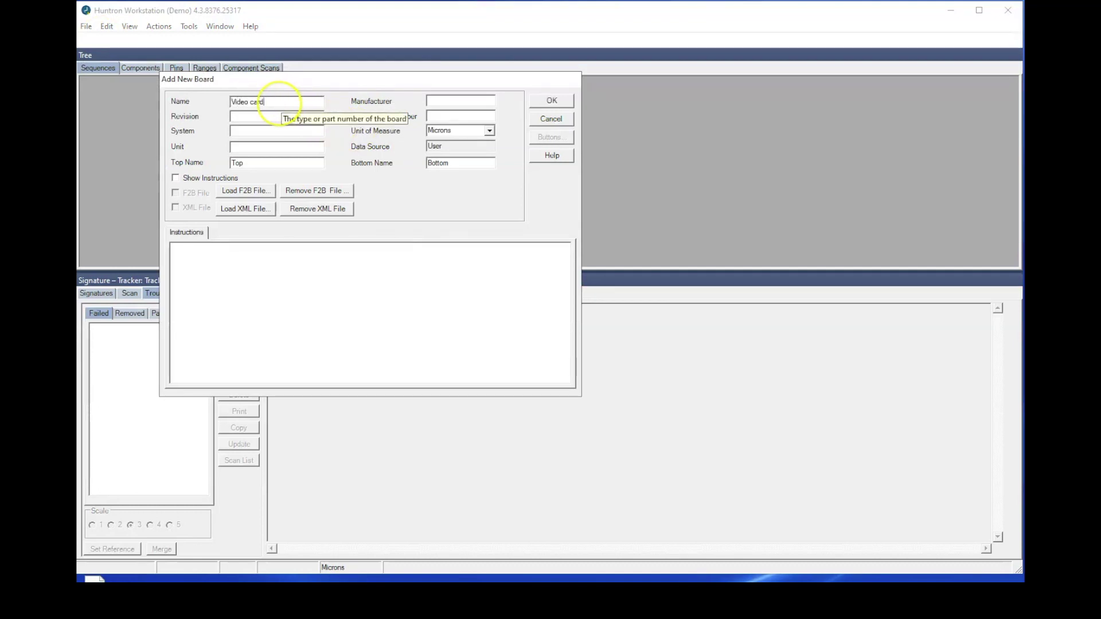
{"action": "left_click", "coordinate": [552, 99]}
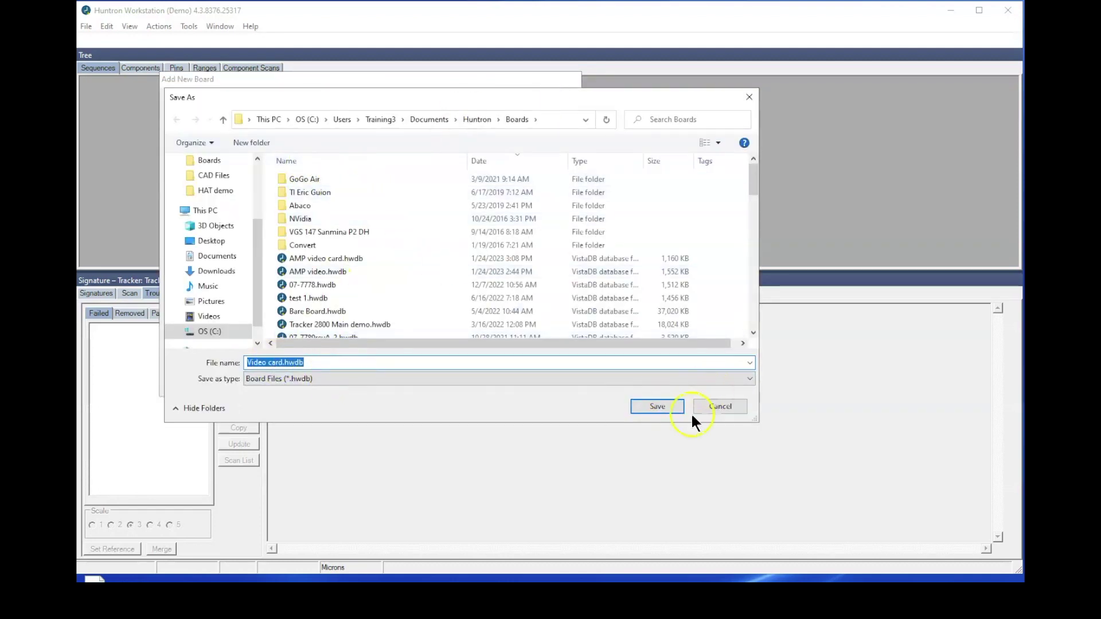
{"action": "left_click", "coordinate": [657, 406]}
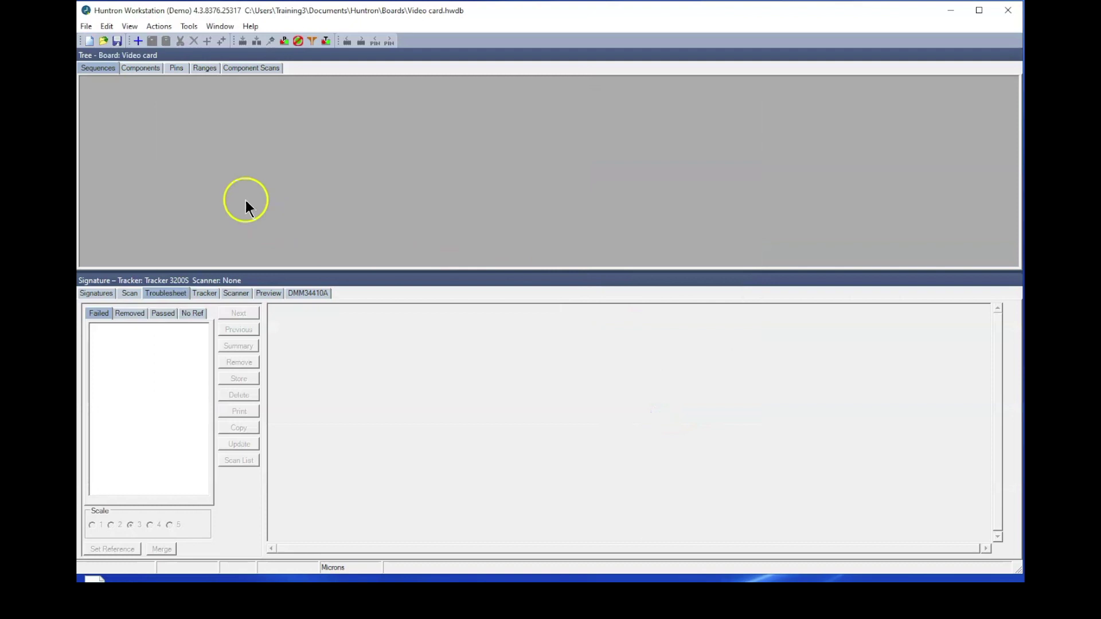
Add a sequence named 'Connectors' to the board, correcting the misspelled name
{"action": "left_click", "coordinate": [100, 69]}
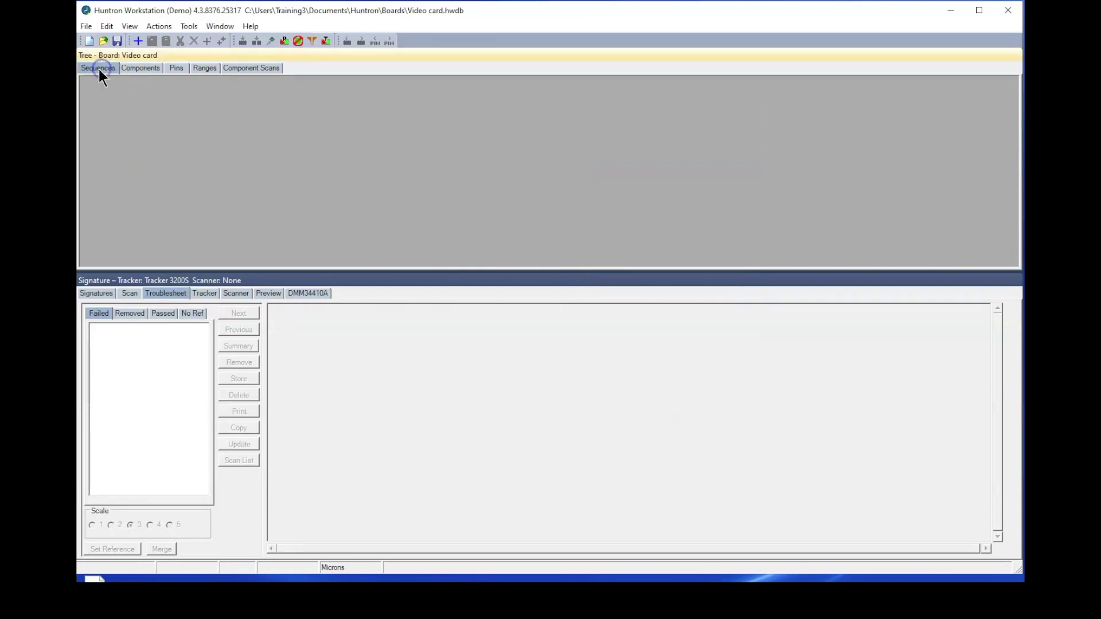
{"action": "left_click", "coordinate": [139, 40]}
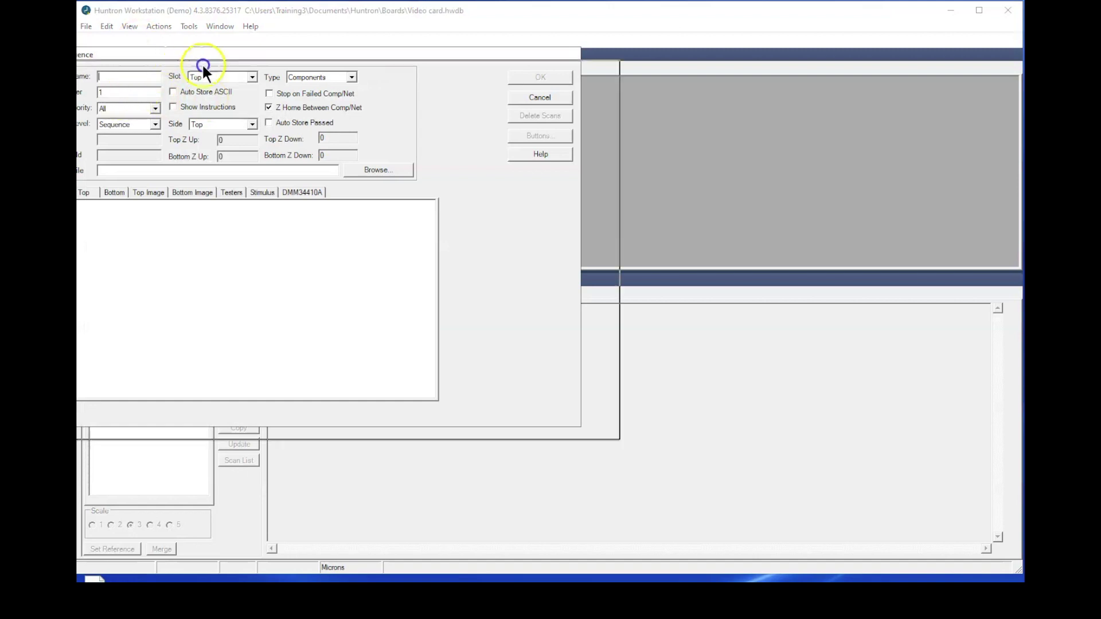
{"action": "type", "text": "Co"}
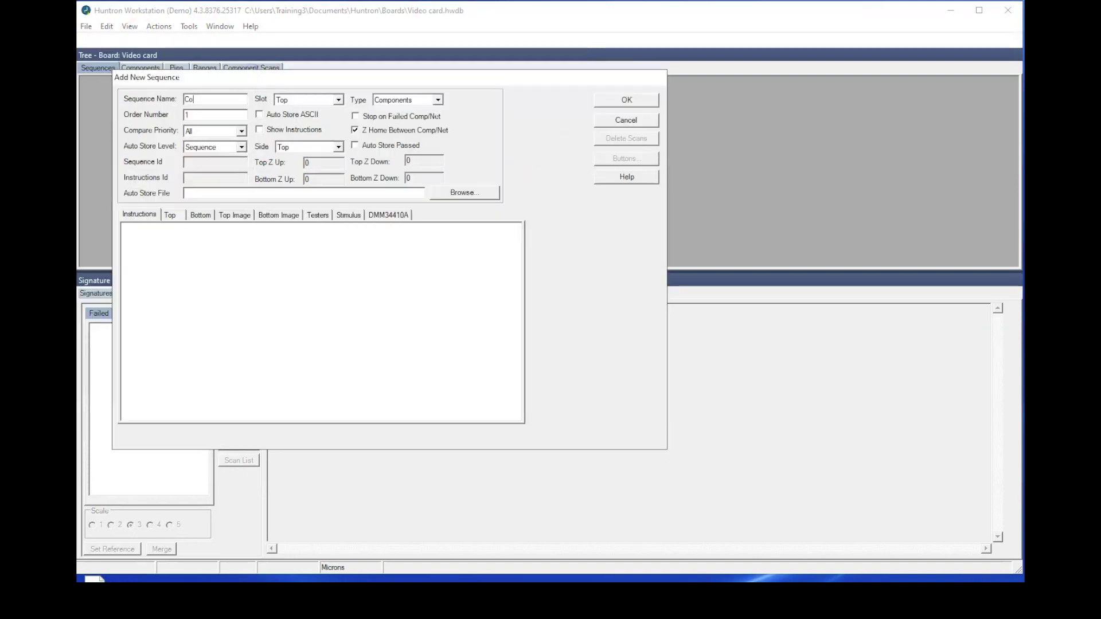
{"action": "type", "text": "nnecor"}
{"action": "key", "text": "BackSpace"}
{"action": "key", "text": "BackSpace"}
{"action": "type", "text": "to"}
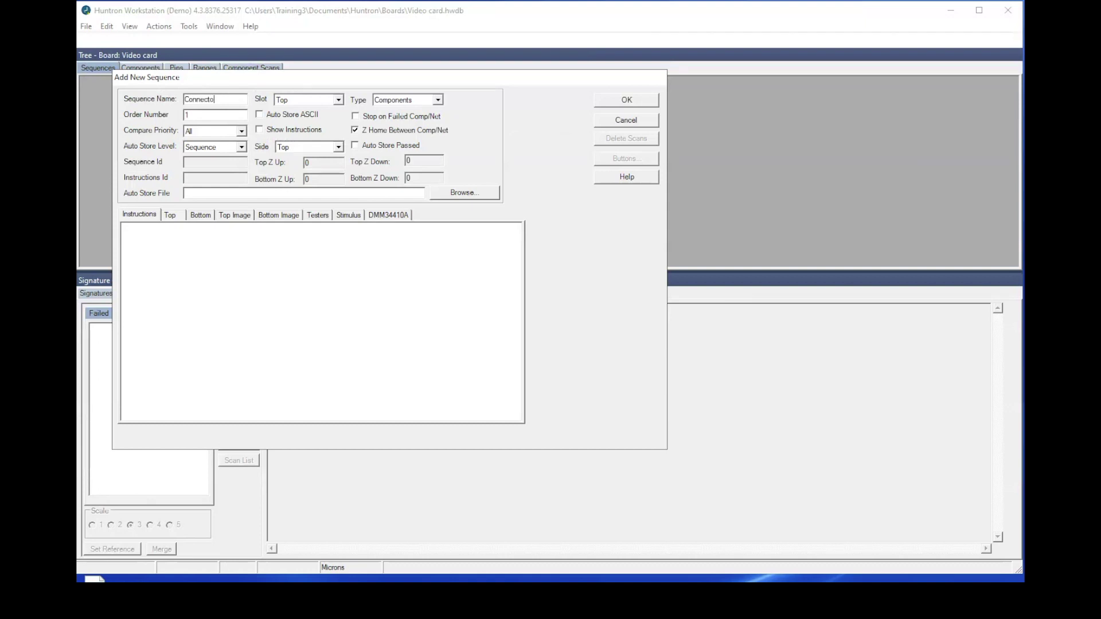
{"action": "type", "text": "rs"}
{"action": "left_click", "coordinate": [618, 100]}
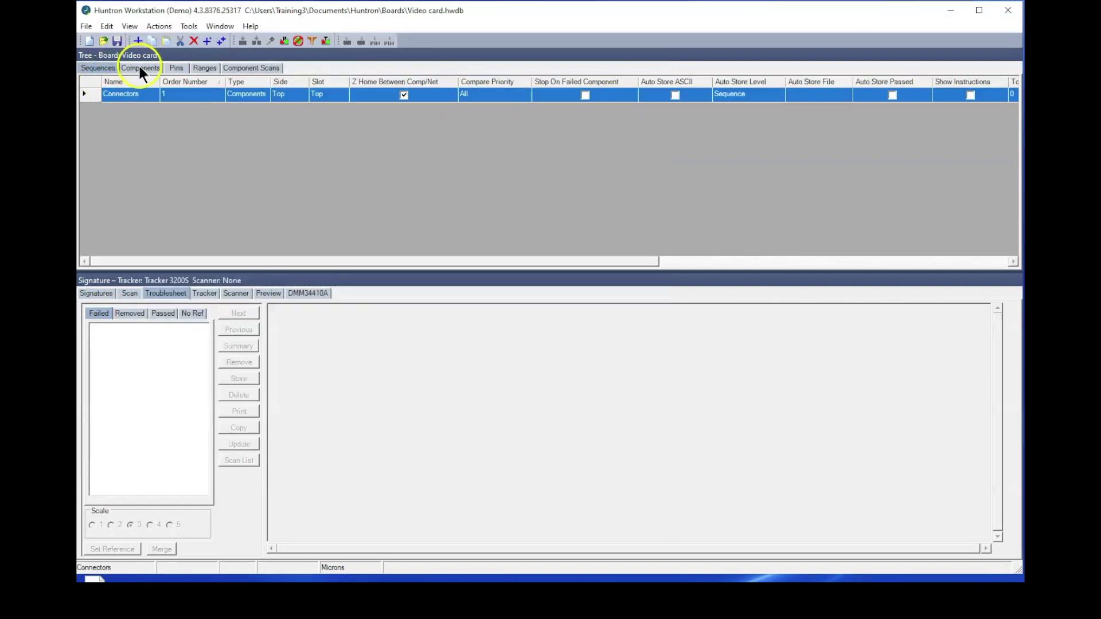
Add component J29 with package type SIP and 40 pins
{"action": "left_click", "coordinate": [140, 67]}
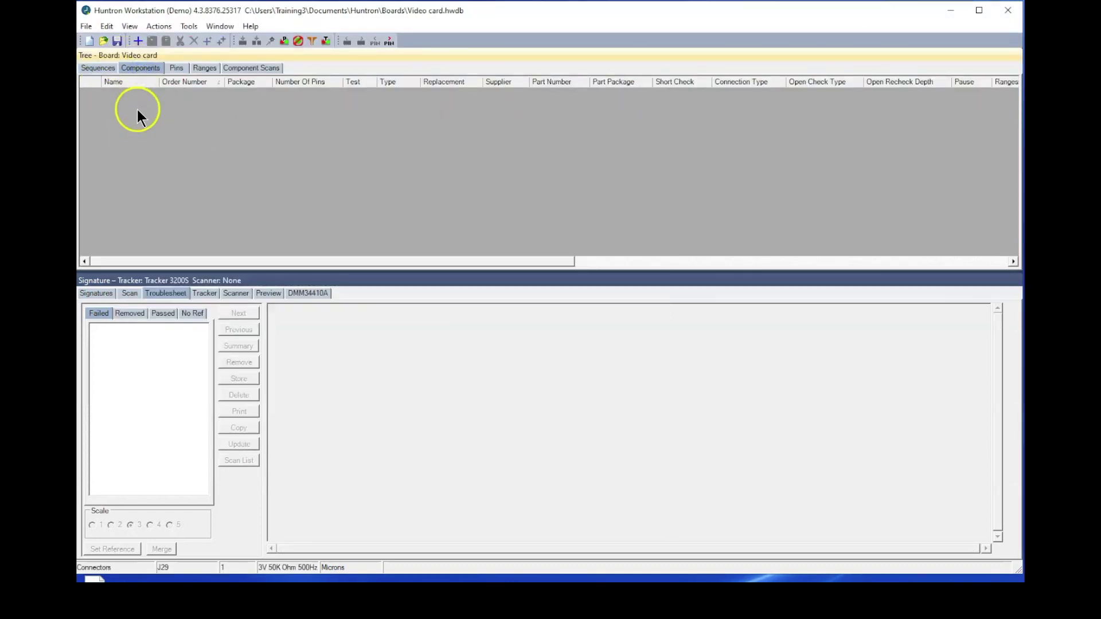
{"action": "left_click", "coordinate": [138, 40]}
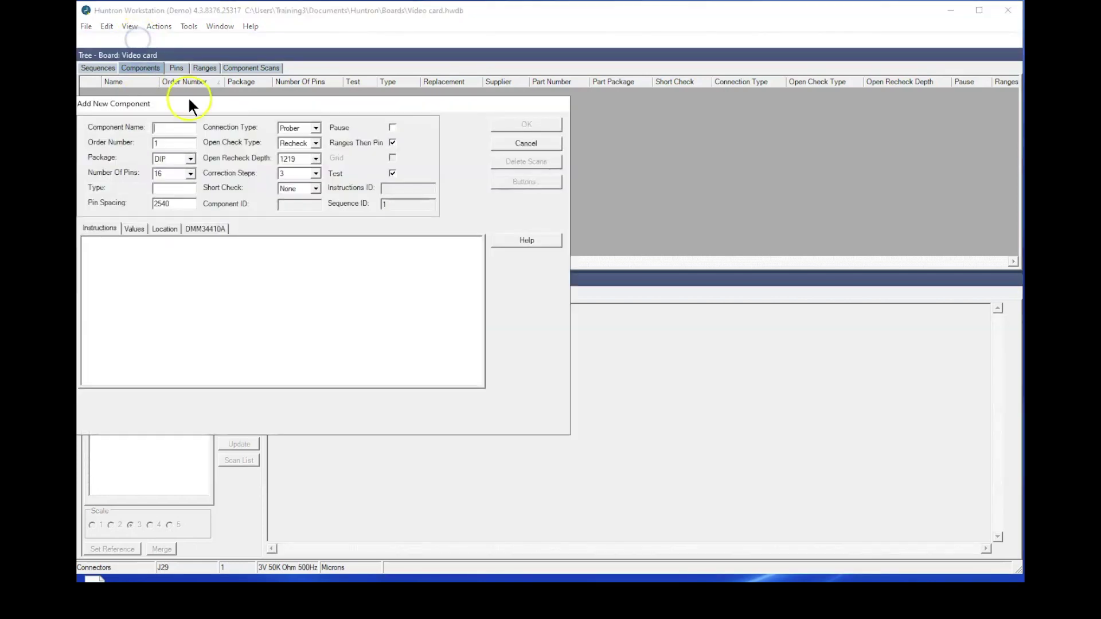
{"action": "left_click_drag", "start_coordinate": [191, 102], "coordinate": [229, 103]}
{"action": "type", "text": "J29"}
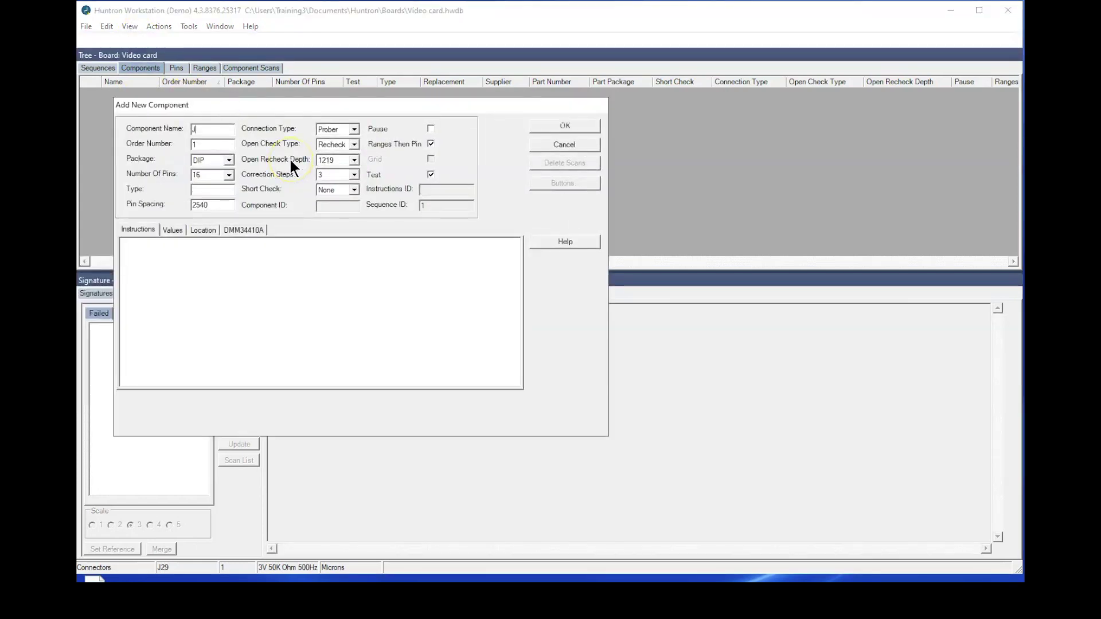
{"action": "left_click", "coordinate": [229, 160]}
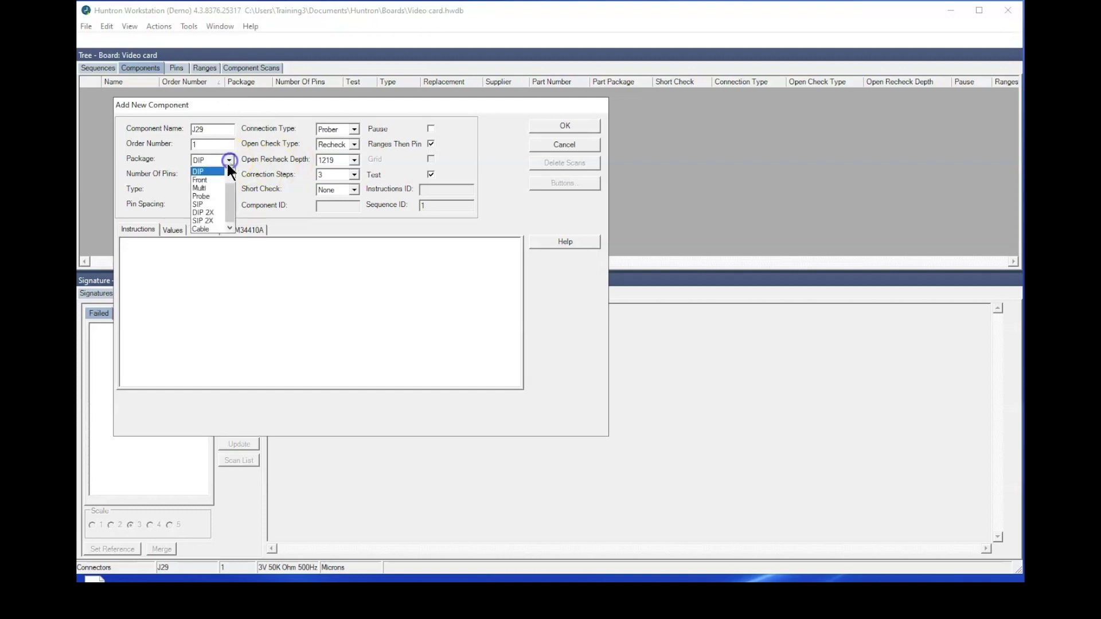
{"action": "left_click", "coordinate": [203, 205]}
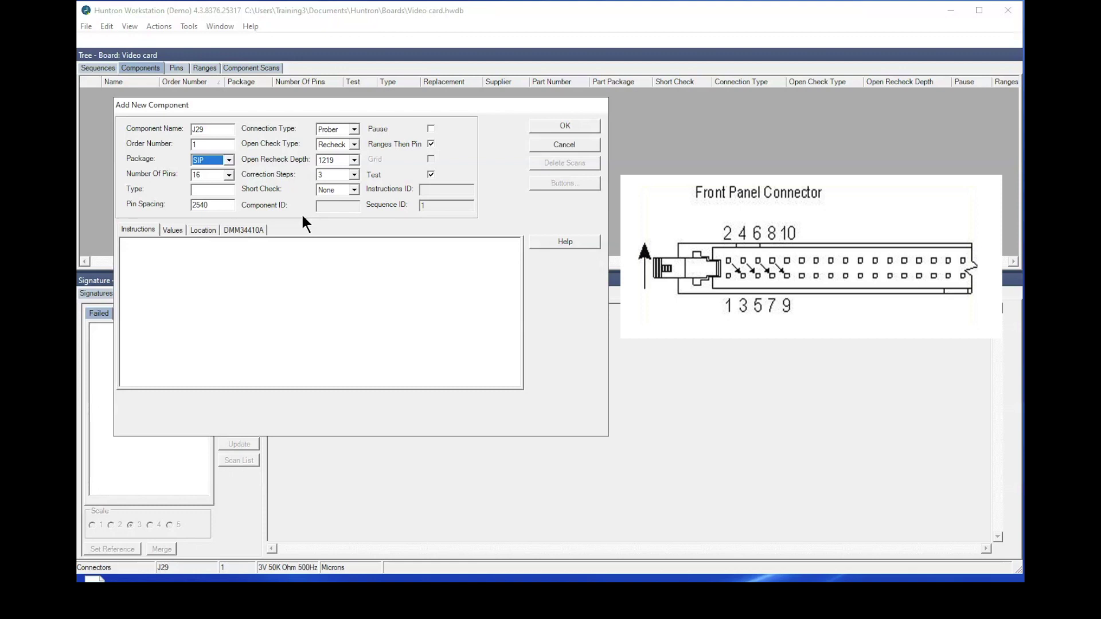
{"action": "left_click", "coordinate": [229, 174]}
{"action": "left_click", "coordinate": [228, 229]}
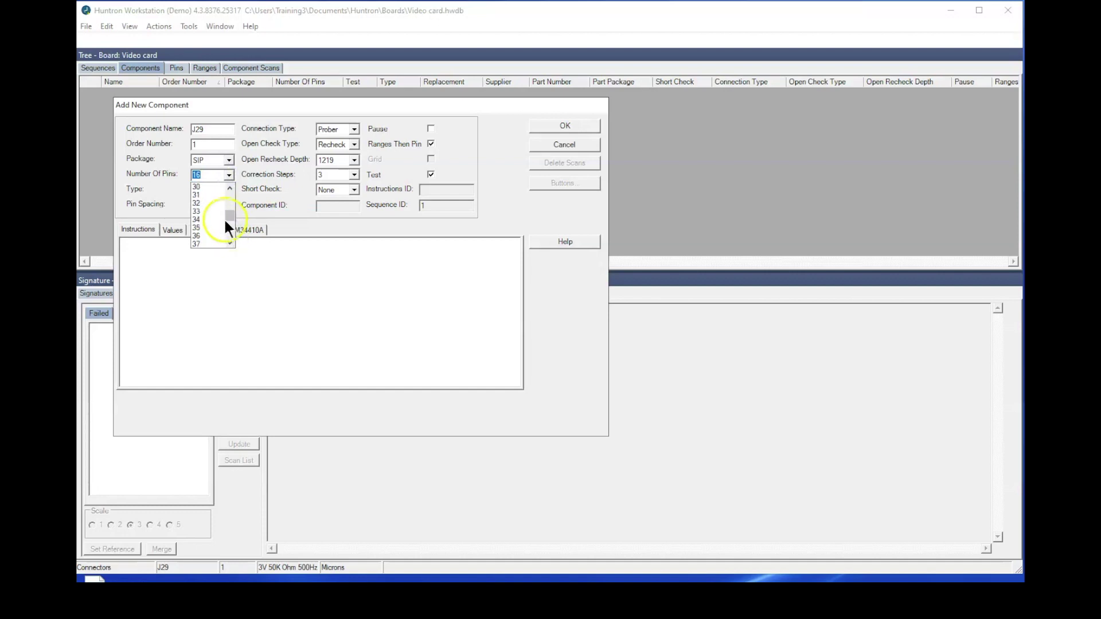
{"action": "left_click", "coordinate": [230, 228]}
{"action": "left_click", "coordinate": [207, 212]}
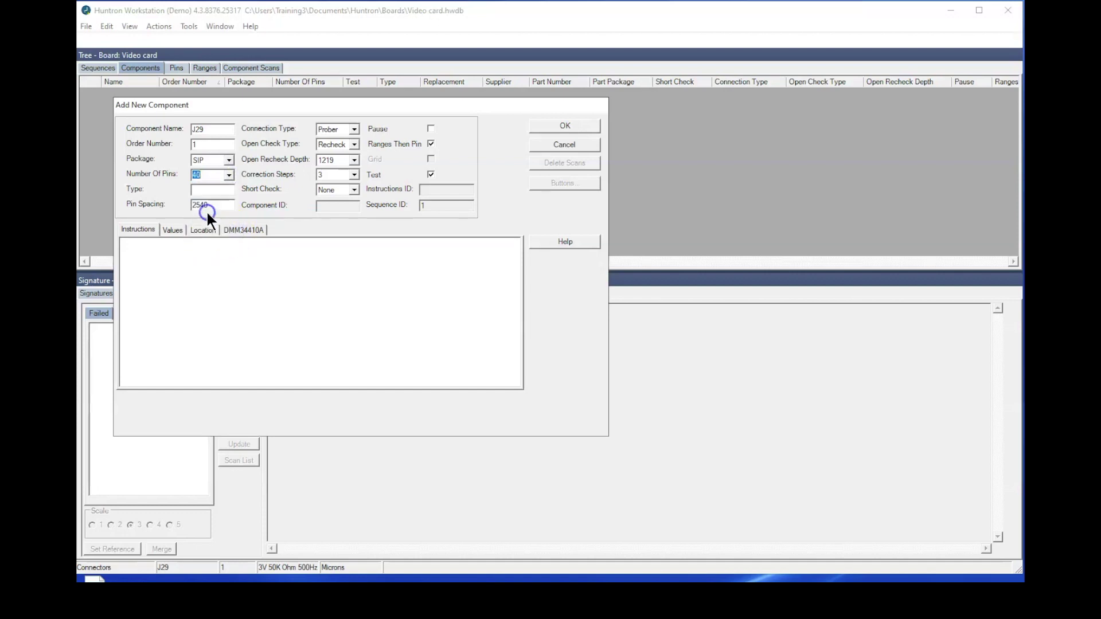
{"action": "left_click", "coordinate": [545, 123]}
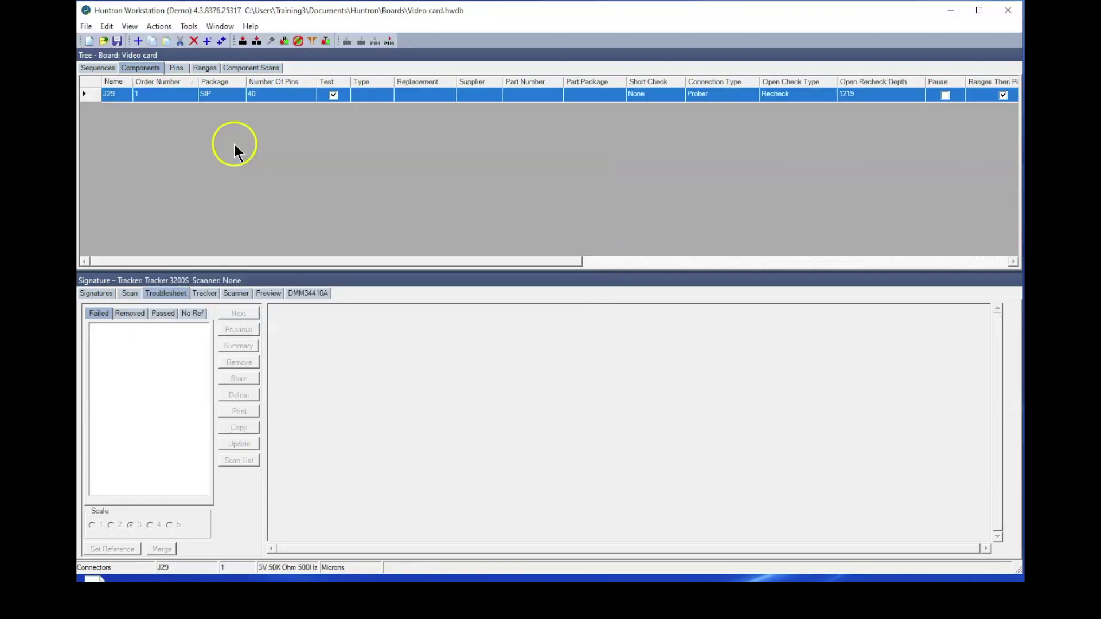
Set range 1's Common Pin 1 to 2 and apply it to all ranges
{"action": "left_click", "coordinate": [205, 68]}
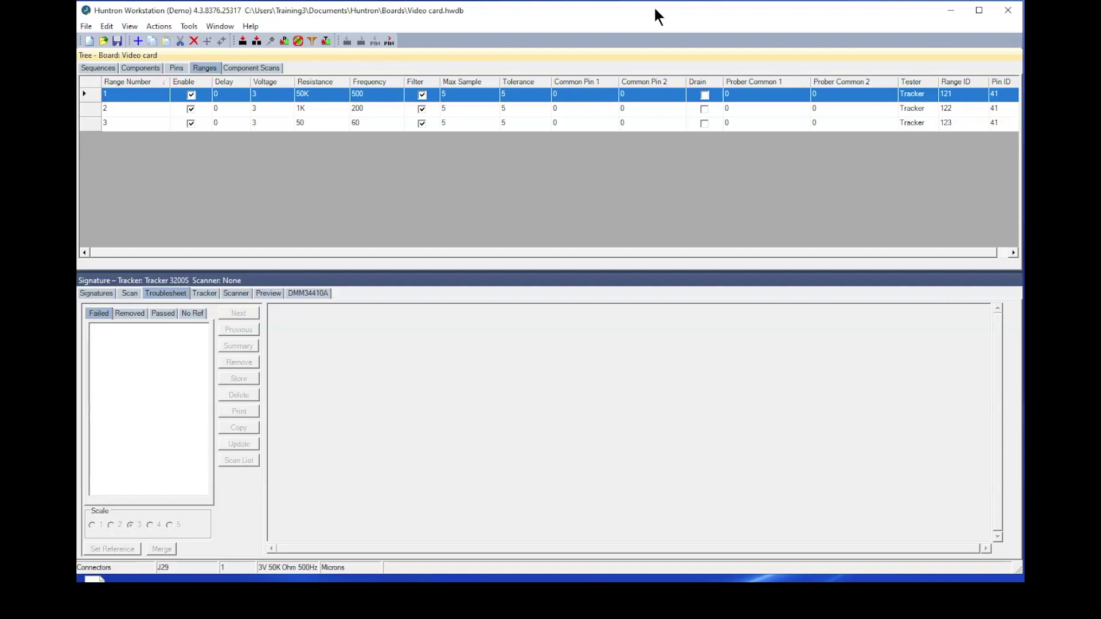
{"action": "left_click", "coordinate": [610, 95]}
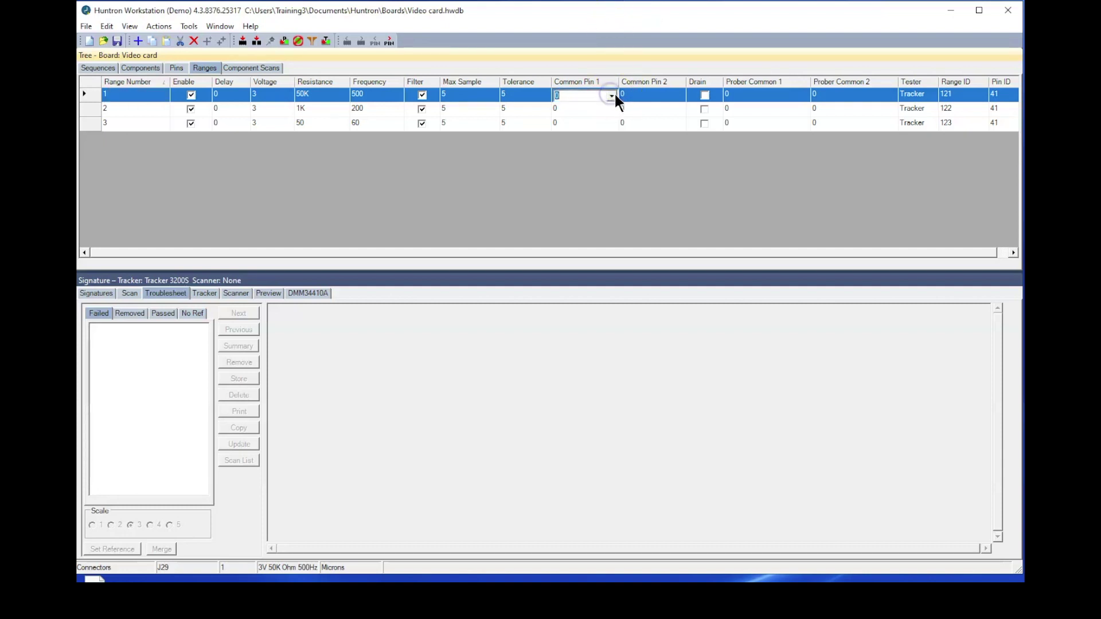
{"action": "left_click", "coordinate": [611, 95]}
{"action": "left_click", "coordinate": [590, 123]}
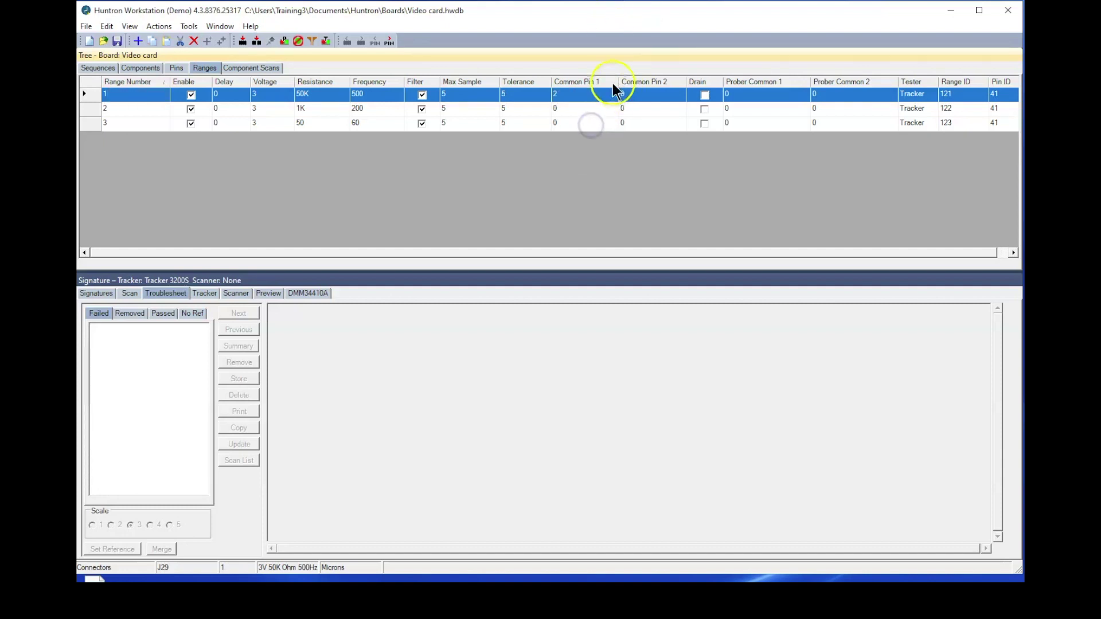
{"action": "right_click", "coordinate": [585, 80]}
{"action": "mouse_move", "coordinate": [619, 87]}
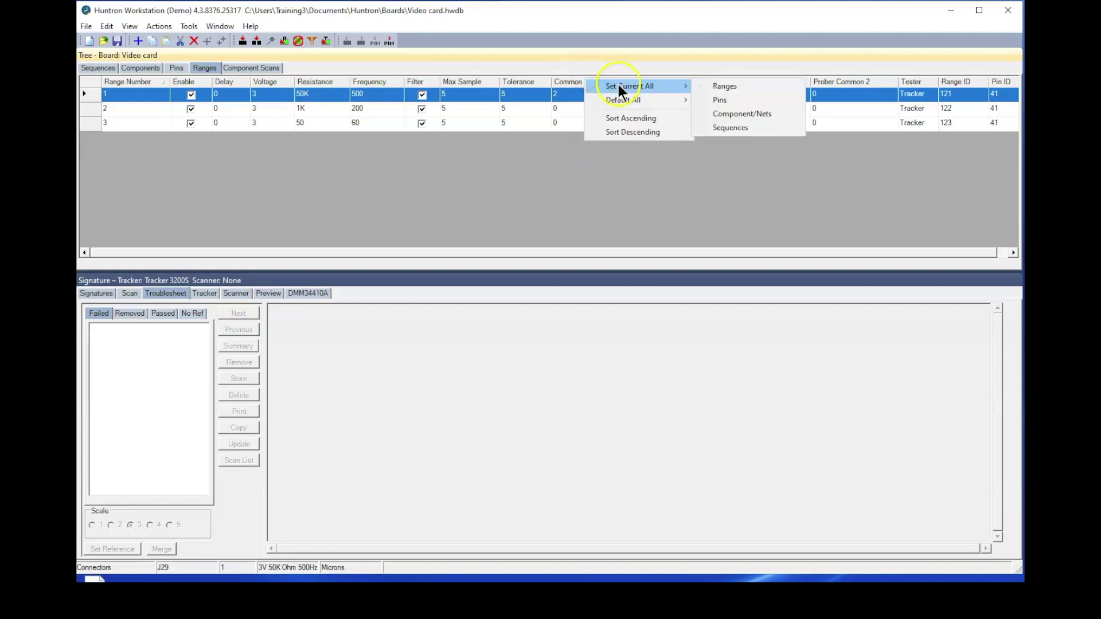
{"action": "left_click", "coordinate": [725, 86]}
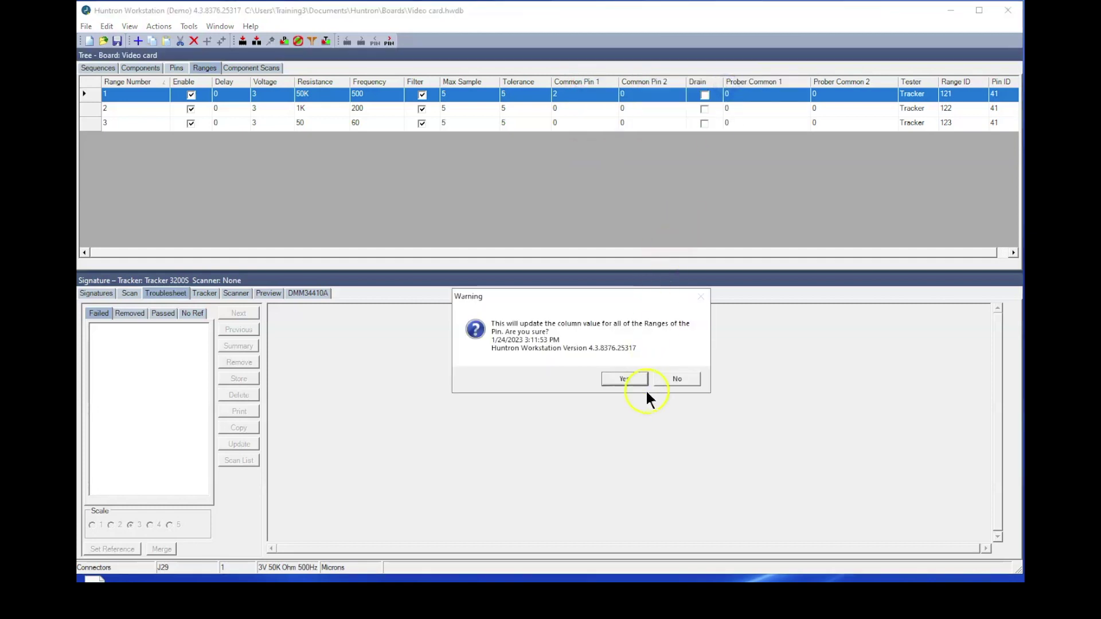
{"action": "left_click", "coordinate": [622, 379]}
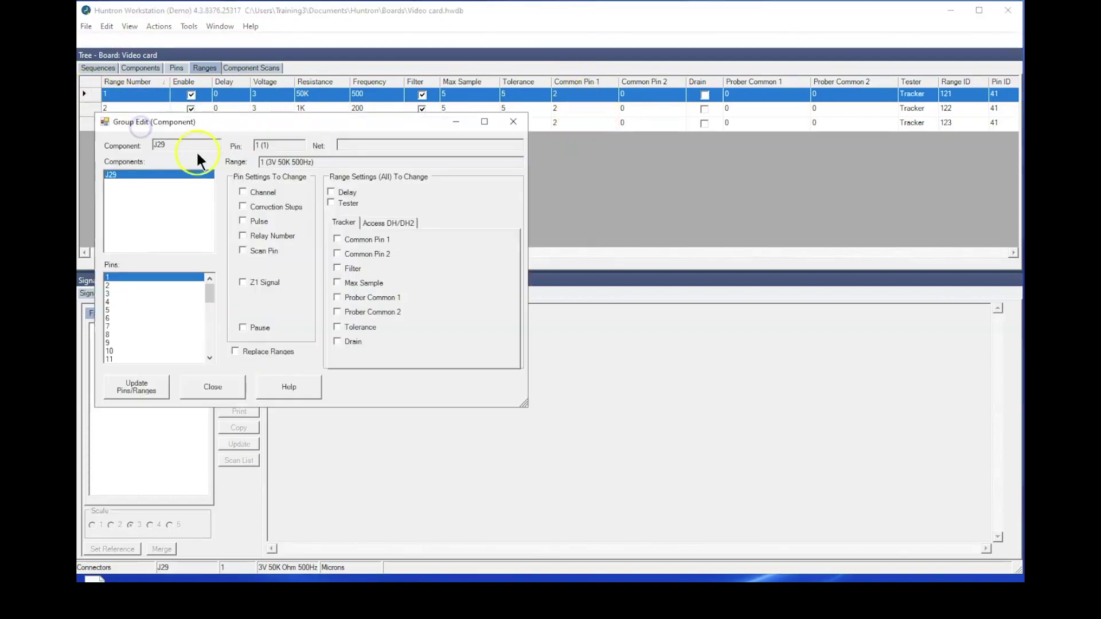
Group-edit all J29 pins so every range has Common Pin 1 = 2, then close
{"action": "left_click_drag", "start_coordinate": [215, 293], "coordinate": [201, 358]}
{"action": "left_click", "coordinate": [115, 355], "text": "shift"}
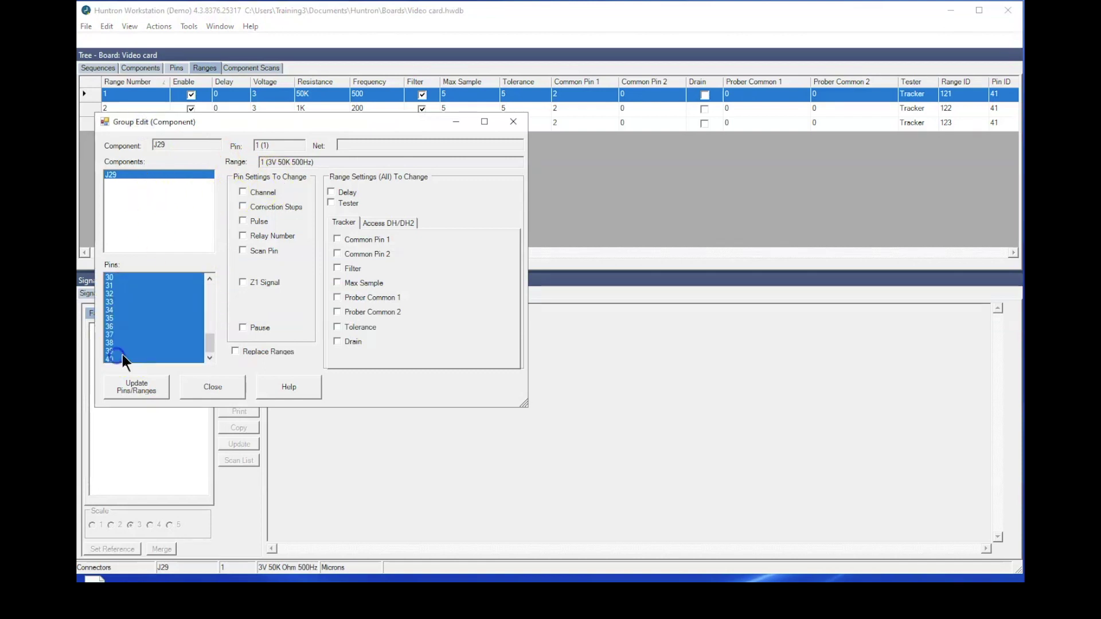
{"action": "left_click", "coordinate": [337, 240]}
{"action": "left_click", "coordinate": [149, 383]}
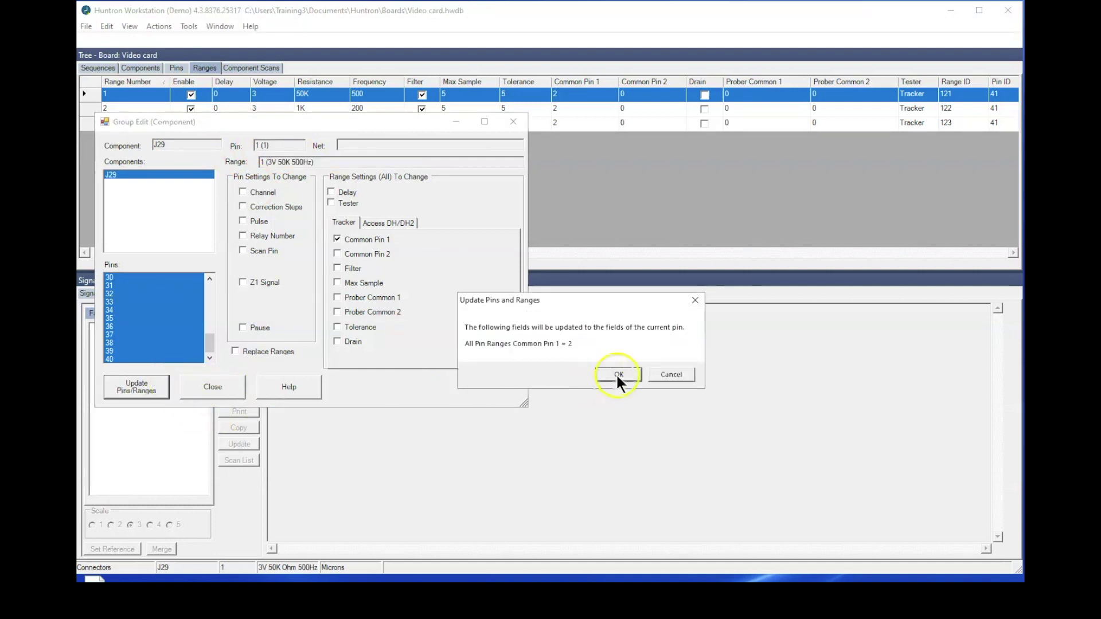
{"action": "left_click", "coordinate": [618, 374]}
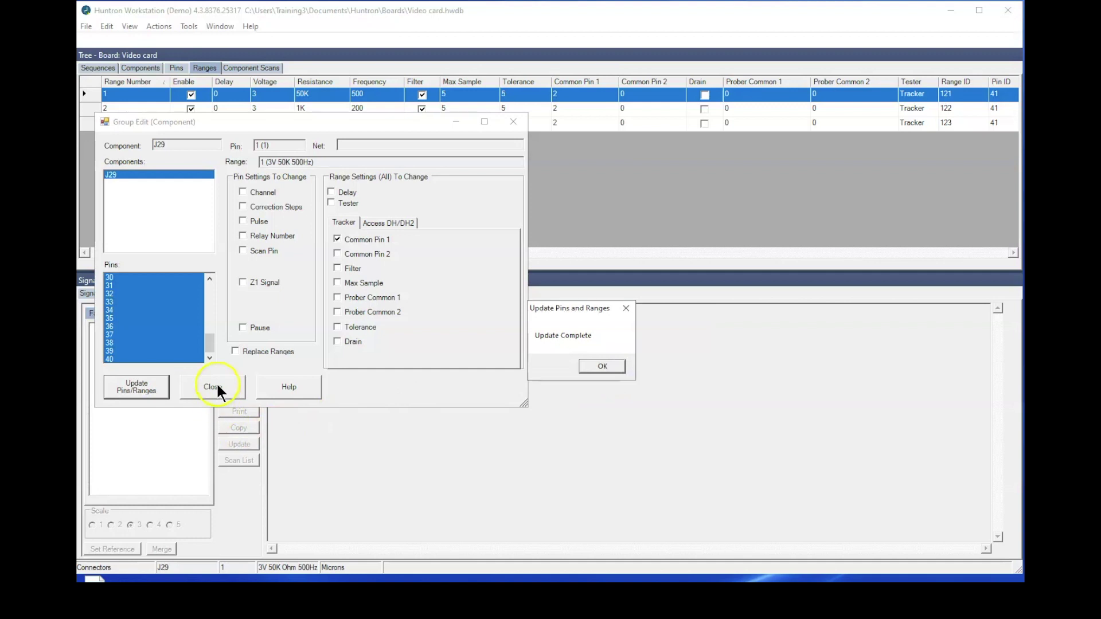
{"action": "left_click", "coordinate": [605, 366]}
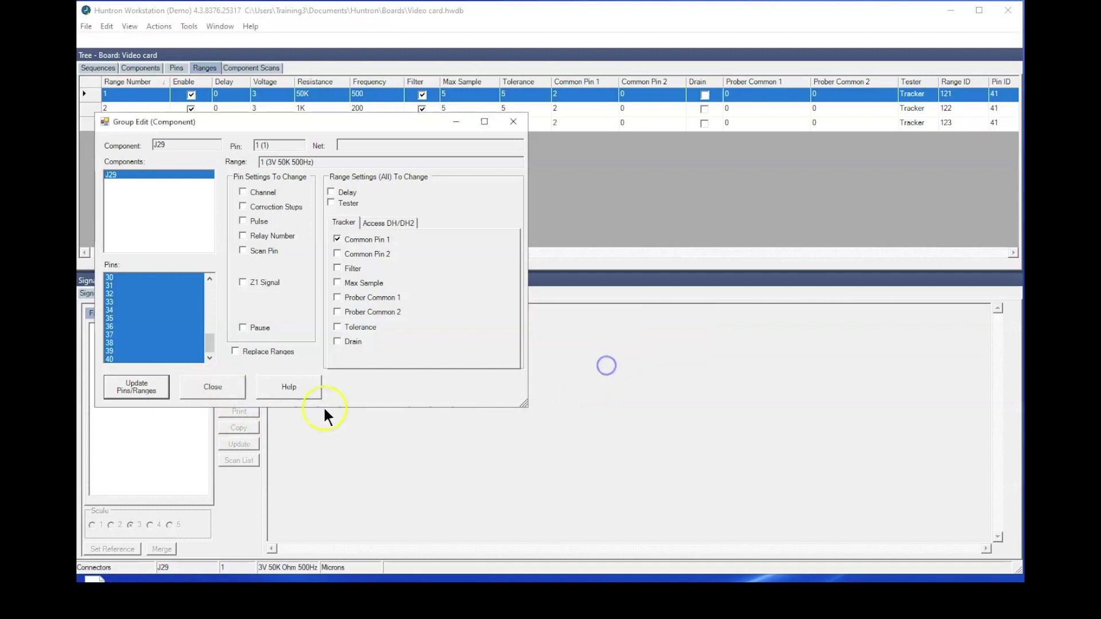
{"action": "left_click", "coordinate": [213, 388]}
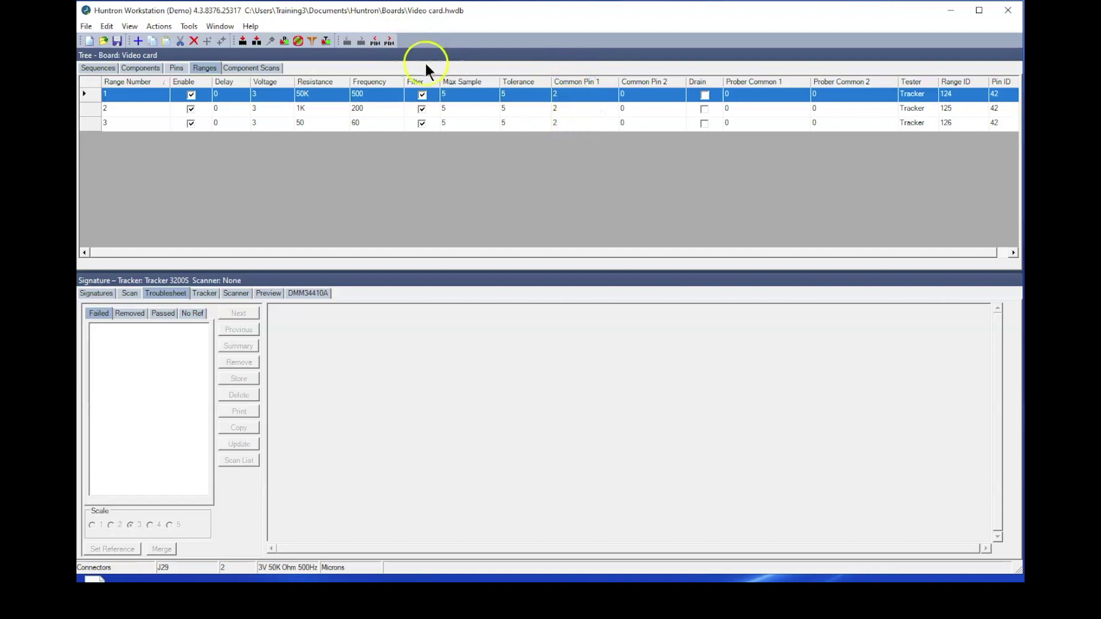
Advance to the next pin to check its ranges
{"action": "left_click", "coordinate": [391, 40]}
Scan J29 on the good card with serial number '703 good'
{"action": "left_click", "coordinate": [150, 68]}
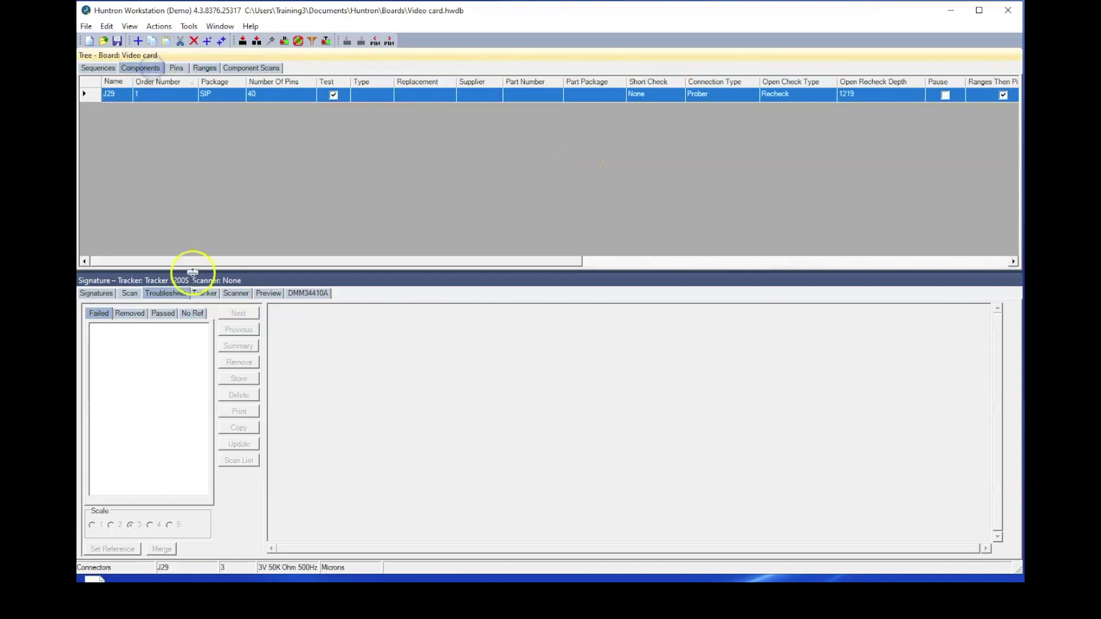
{"action": "left_click", "coordinate": [130, 294]}
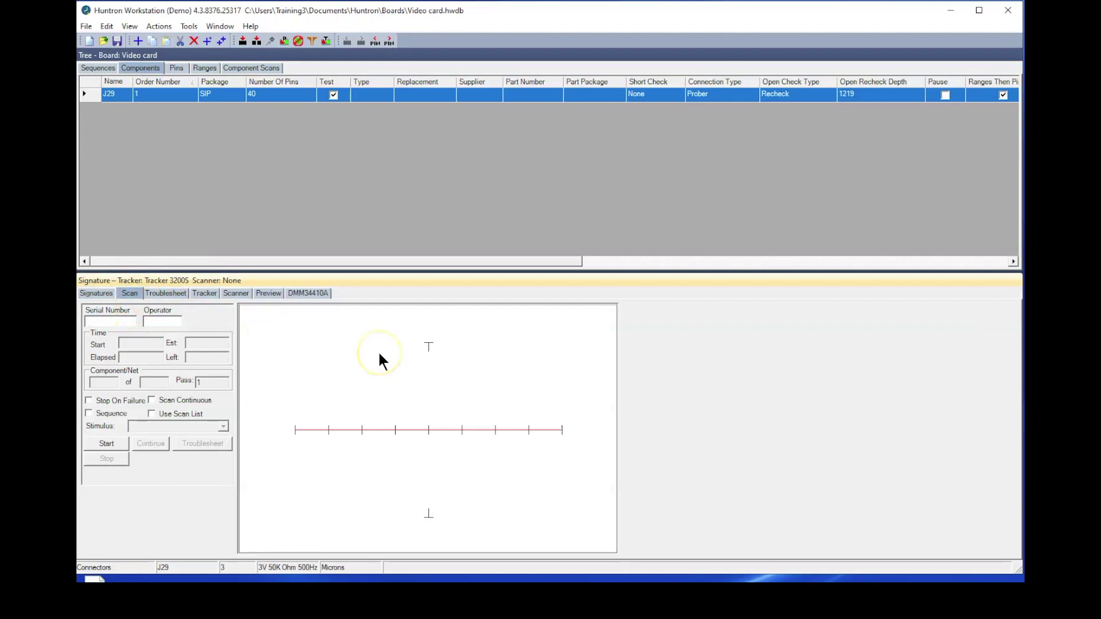
{"action": "type", "text": "703 good"}
{"action": "left_click", "coordinate": [106, 444]}
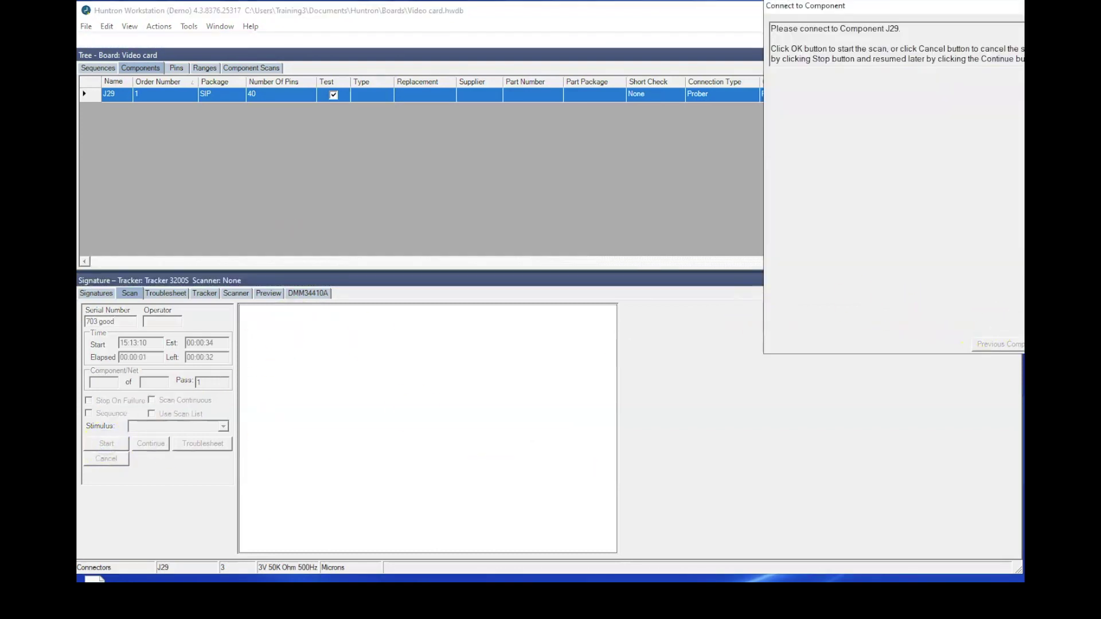
{"action": "left_click_drag", "start_coordinate": [976, 8], "coordinate": [725, 78]}
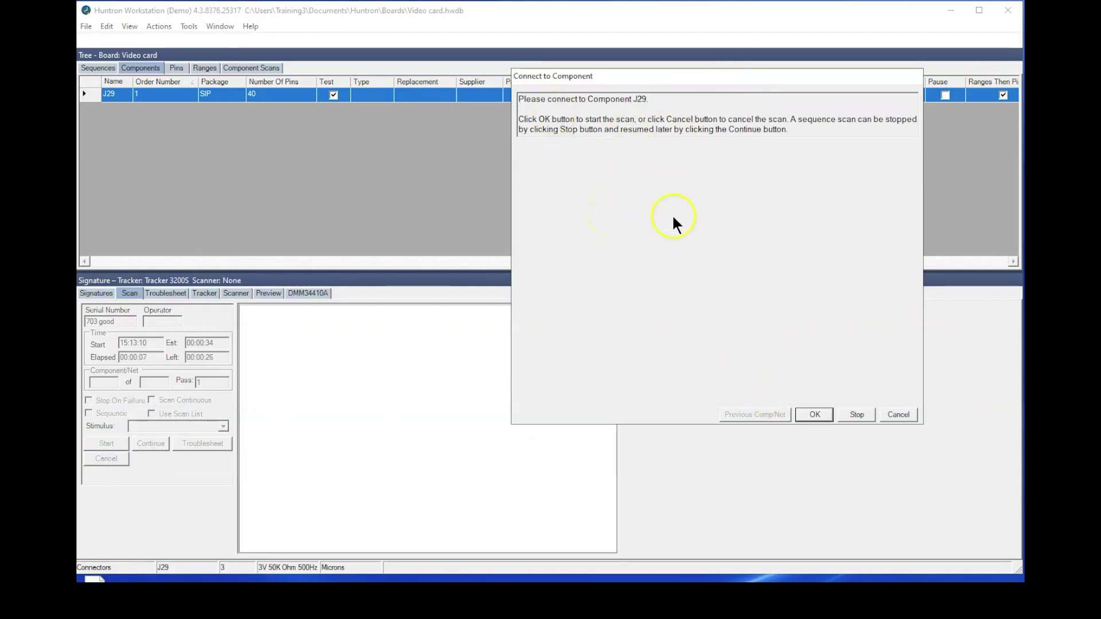
{"action": "left_click", "coordinate": [814, 413]}
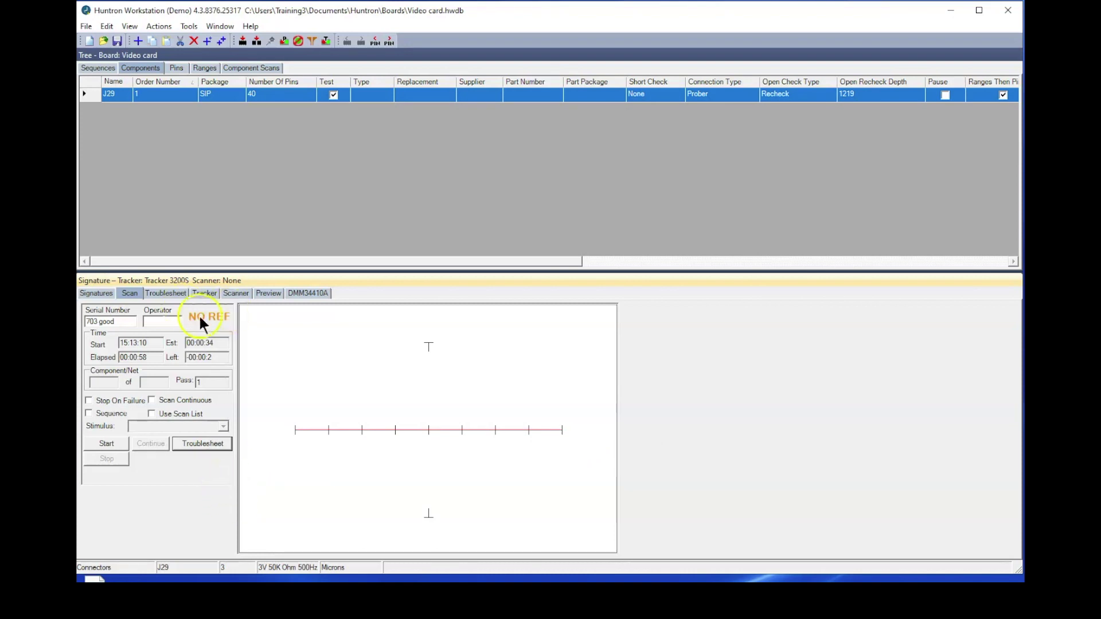
Review J29's signatures, enlarging Pin 20, then store the scan as the reference
{"action": "left_click", "coordinate": [198, 444]}
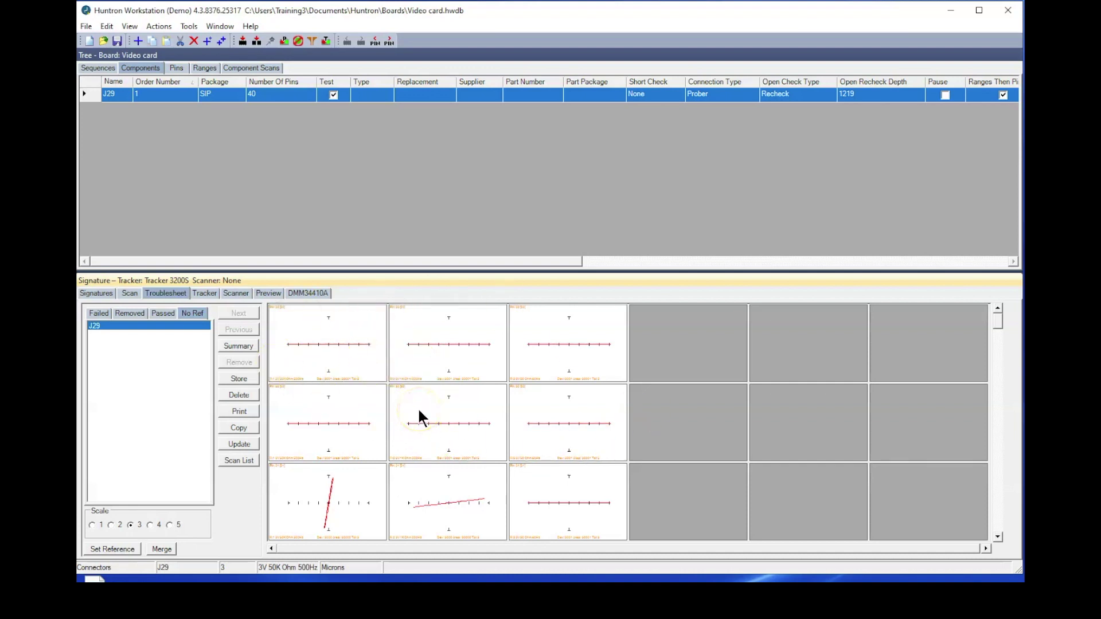
{"action": "left_click", "coordinate": [428, 360]}
{"action": "double_click", "coordinate": [331, 342]}
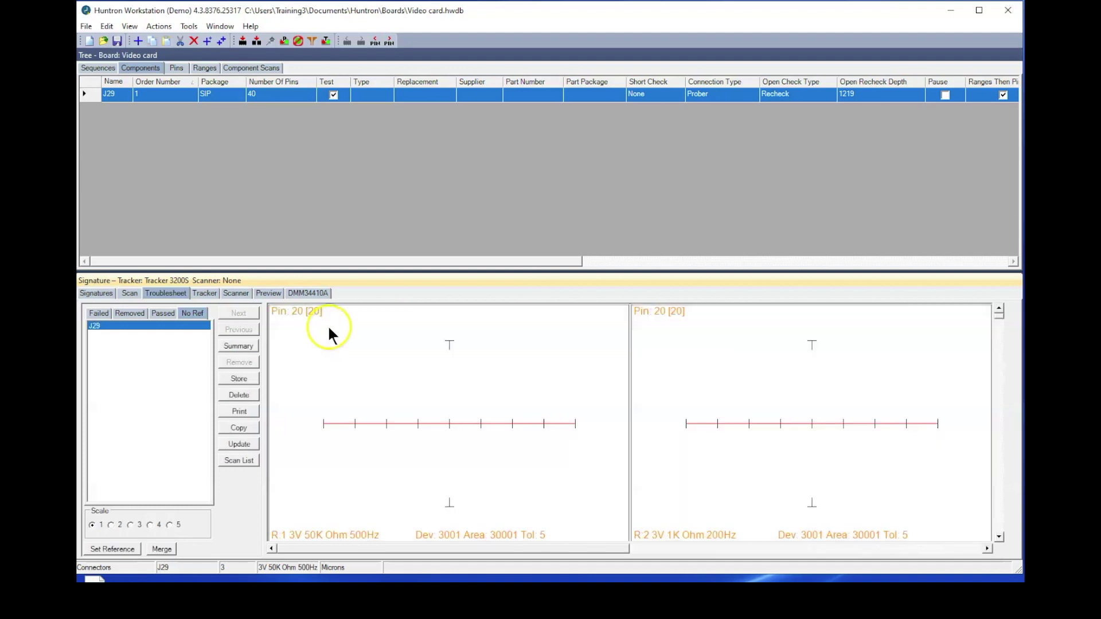
{"action": "left_click", "coordinate": [1000, 514]}
{"action": "key", "text": "3"}
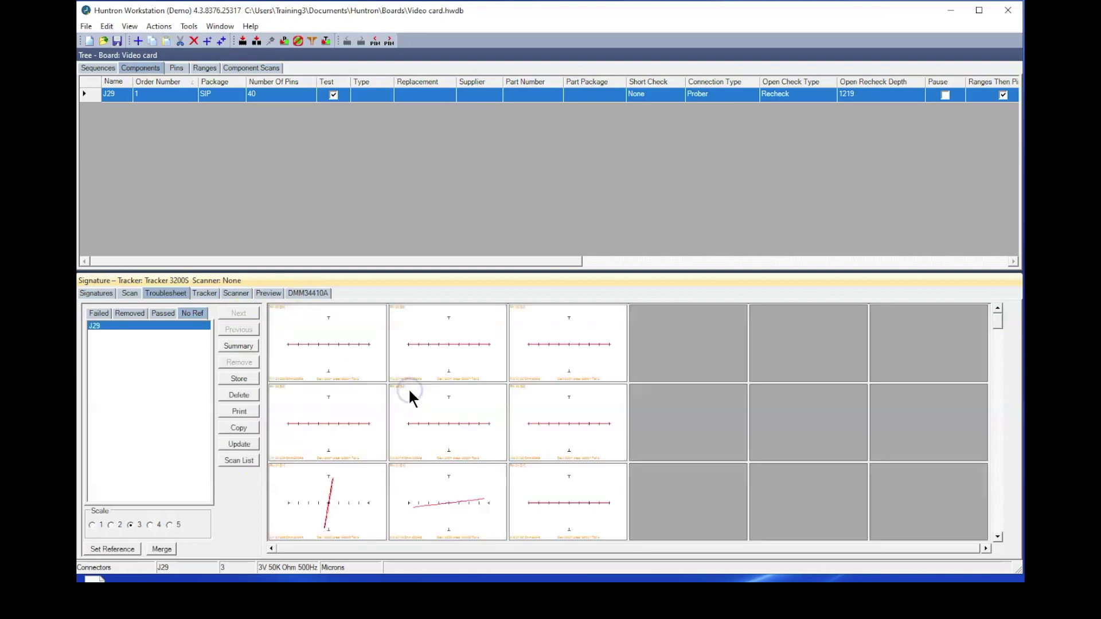
{"action": "left_click", "coordinate": [112, 548]}
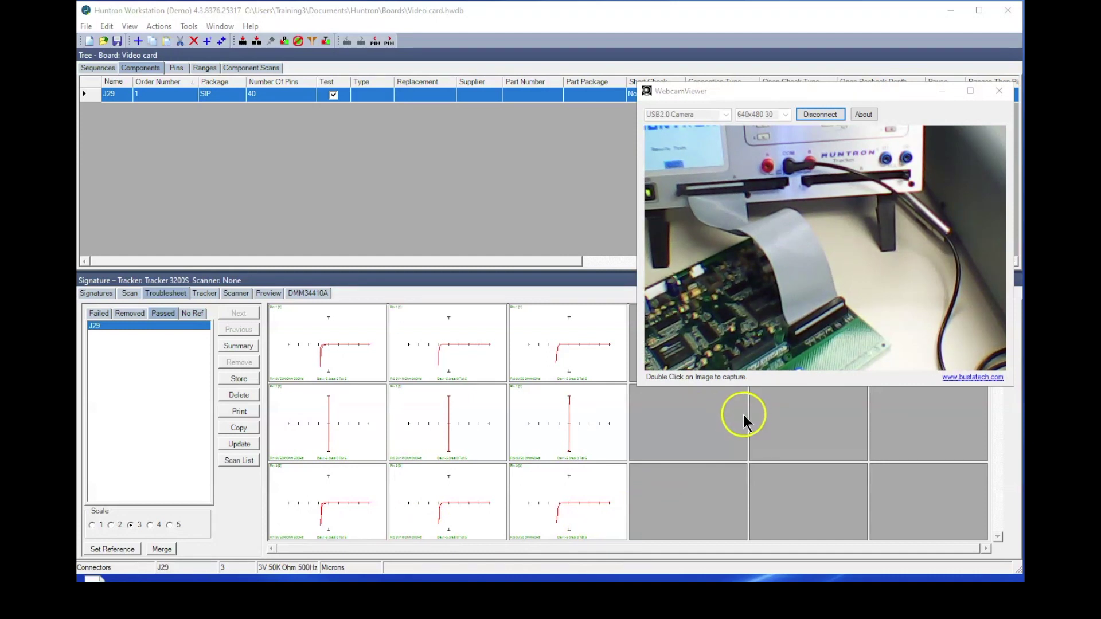
{"action": "left_click", "coordinate": [402, 280]}
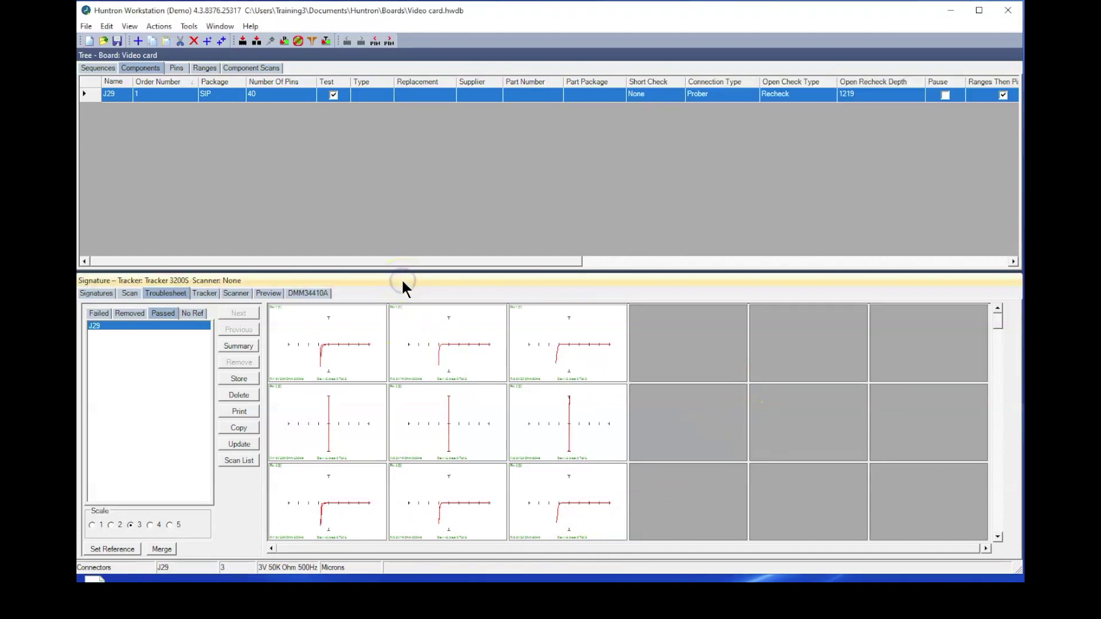
Scan J29 on the bad card, replacing the serial number with '211 bad'
{"action": "left_click", "coordinate": [384, 456]}
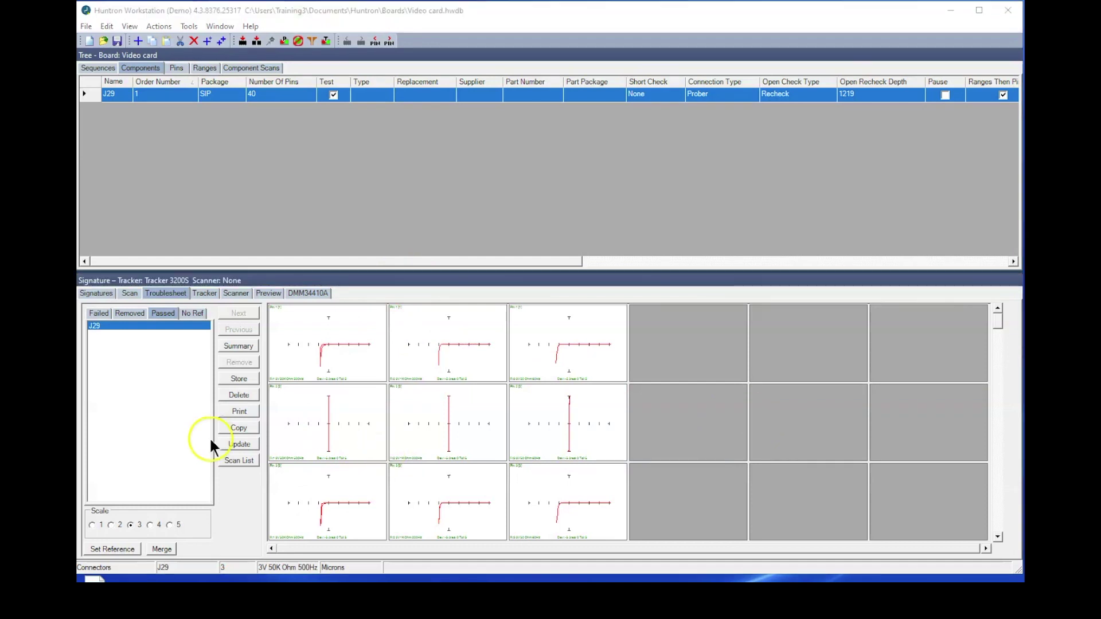
{"action": "left_click", "coordinate": [126, 293]}
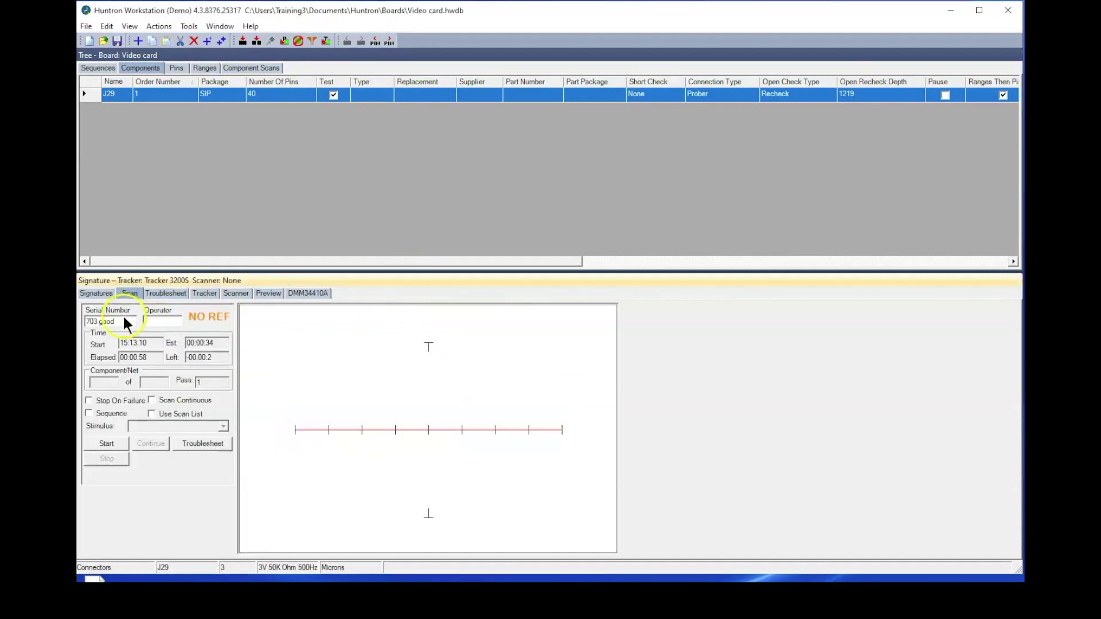
{"action": "left_click_drag", "start_coordinate": [122, 321], "coordinate": [81, 306]}
{"action": "type", "text": "211 bad"}
{"action": "left_click", "coordinate": [106, 443]}
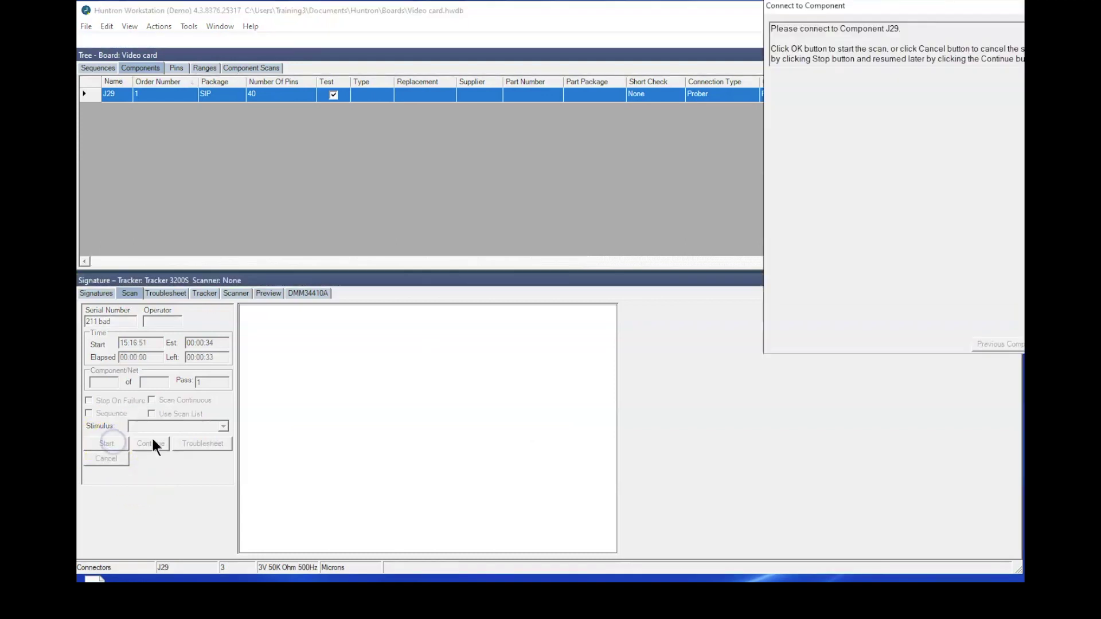
{"action": "left_click_drag", "start_coordinate": [1021, 7], "coordinate": [853, 57]}
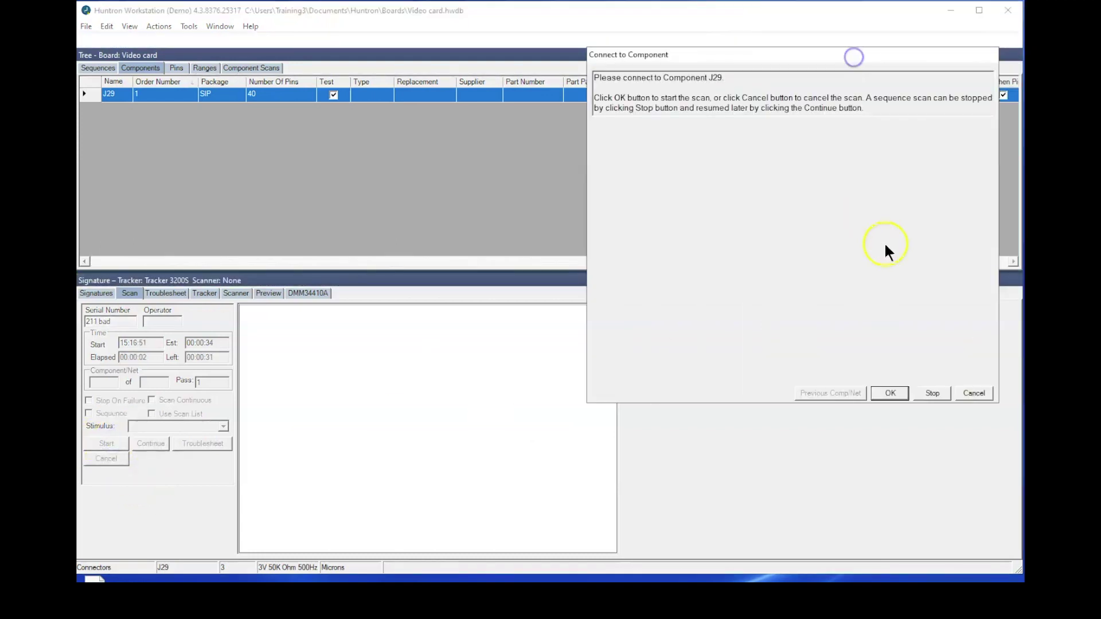
{"action": "left_click", "coordinate": [889, 393]}
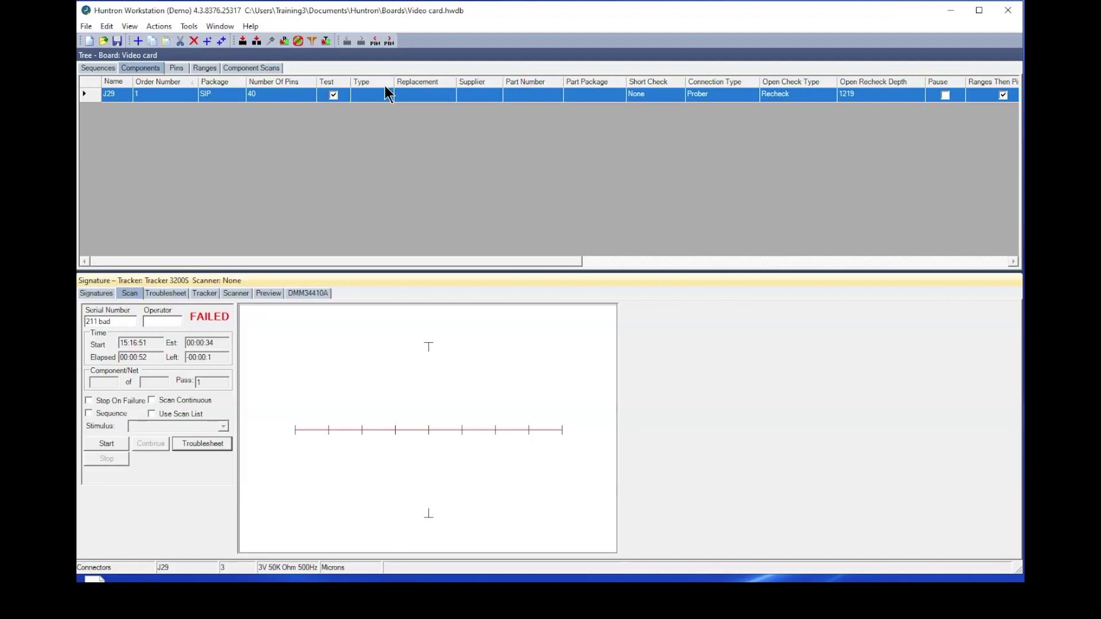
Load the failed J29 results and enlarge pin 39 to view its third range signature
{"action": "left_click", "coordinate": [268, 107]}
{"action": "left_click", "coordinate": [202, 445]}
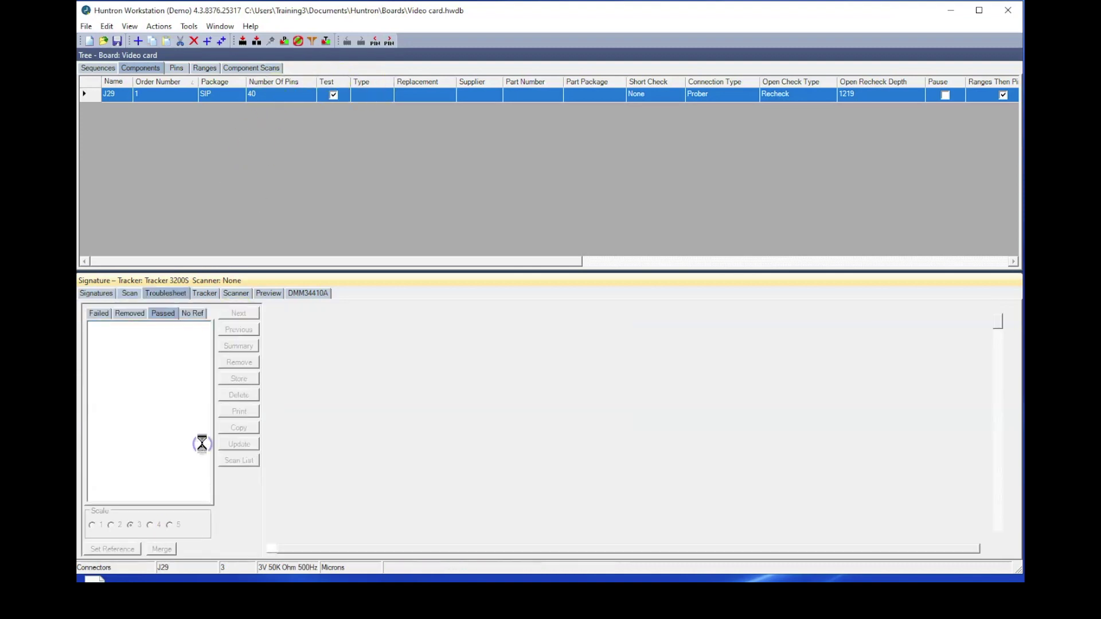
{"action": "left_click", "coordinate": [407, 330]}
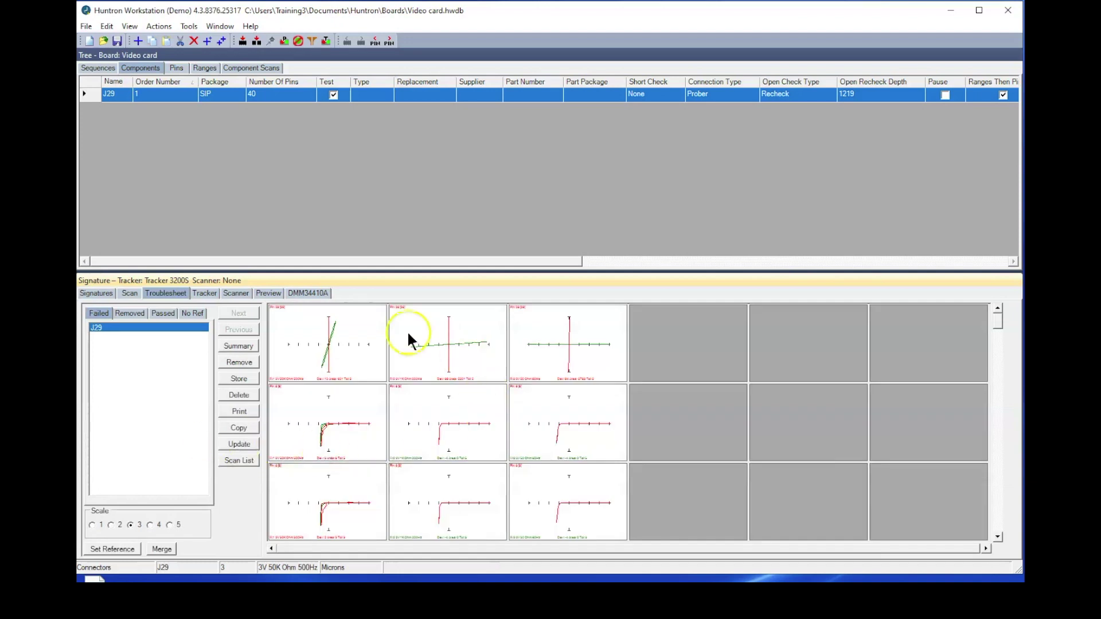
{"action": "left_click", "coordinate": [340, 349]}
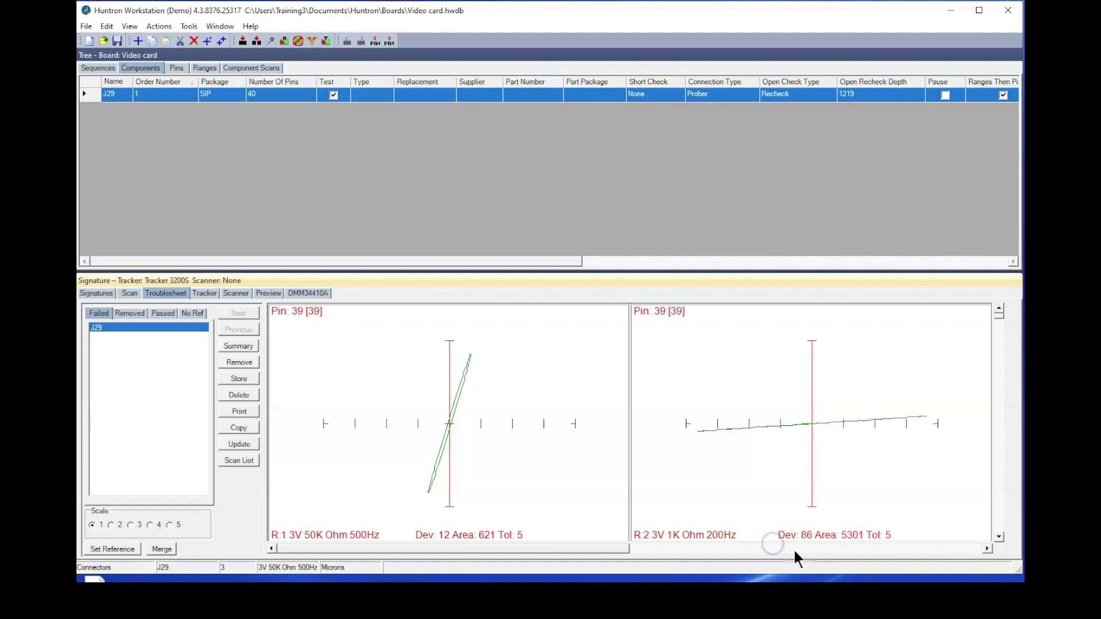
{"action": "left_click", "coordinate": [742, 550]}
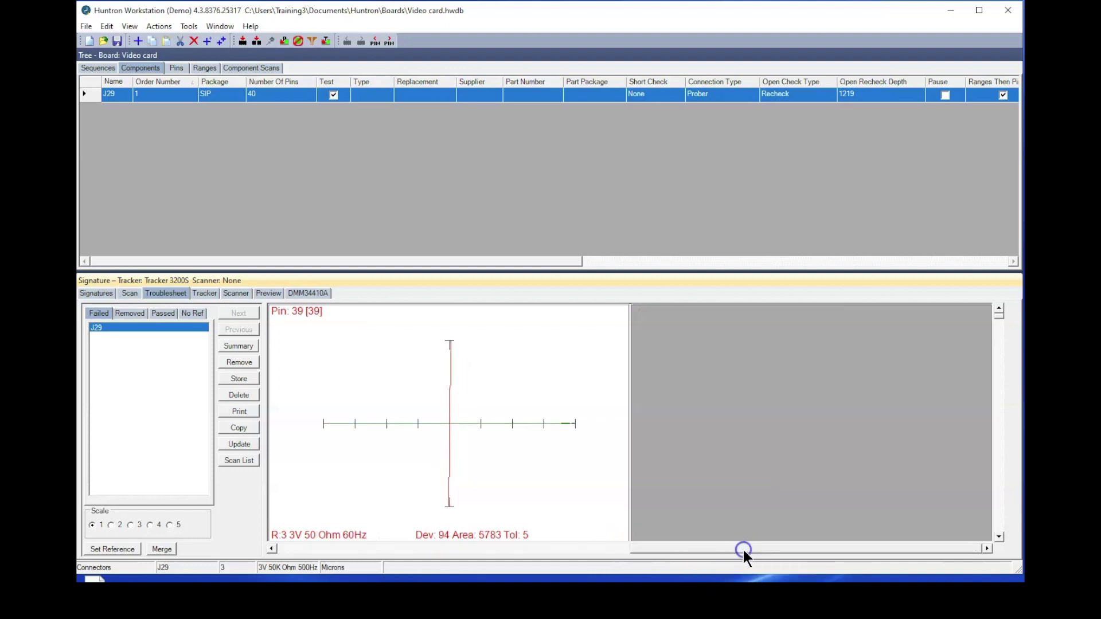